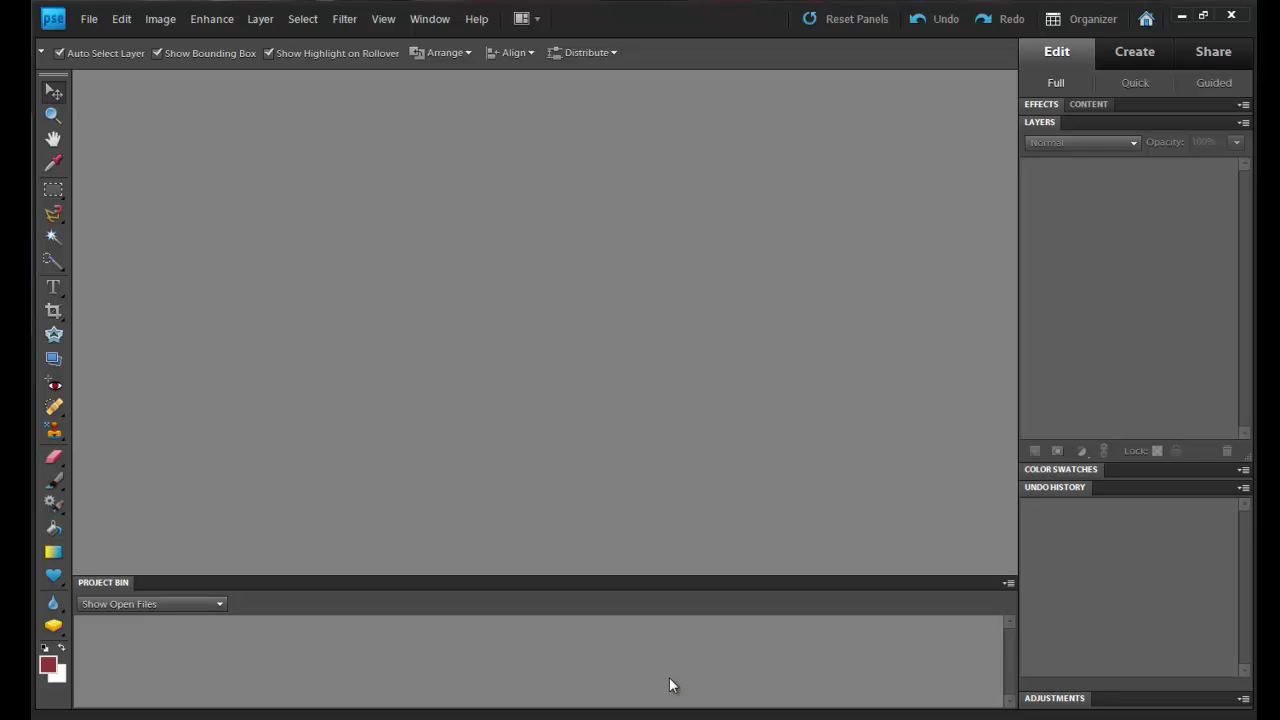
- Open the recently edited photo P1090033.JPG from the File menu
left_click(92, 22)
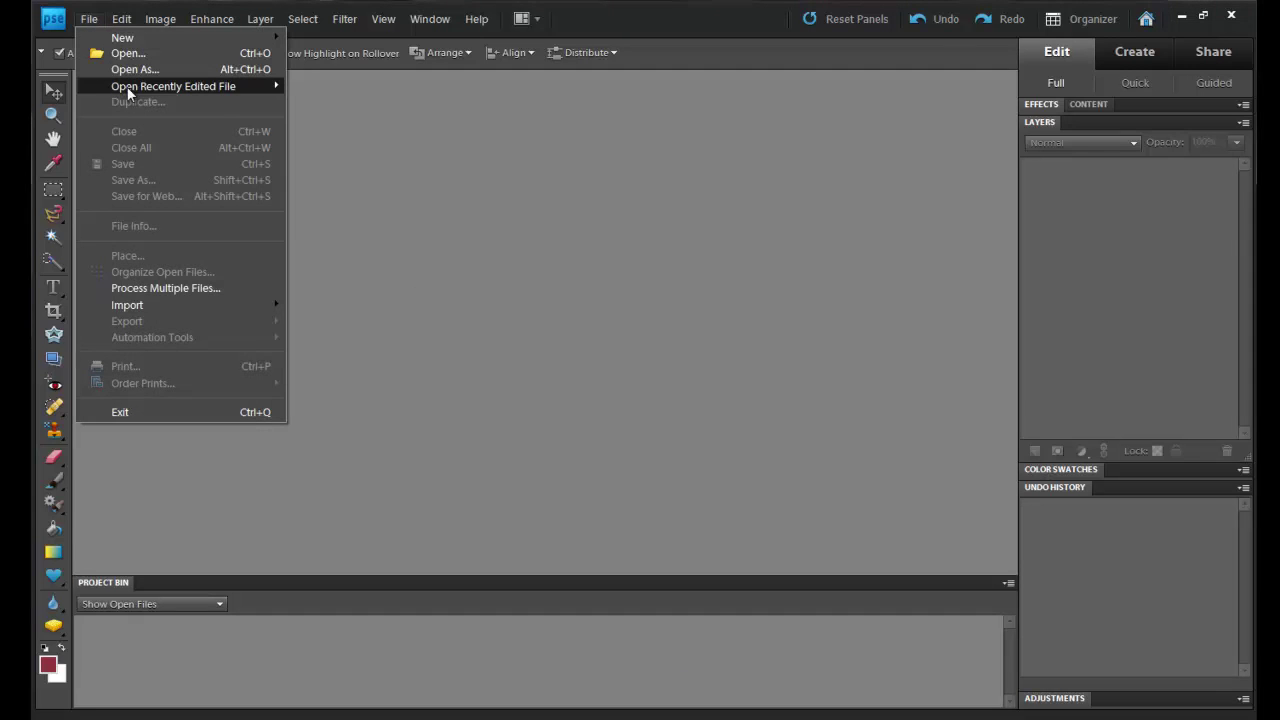
mouse_move(173, 86)
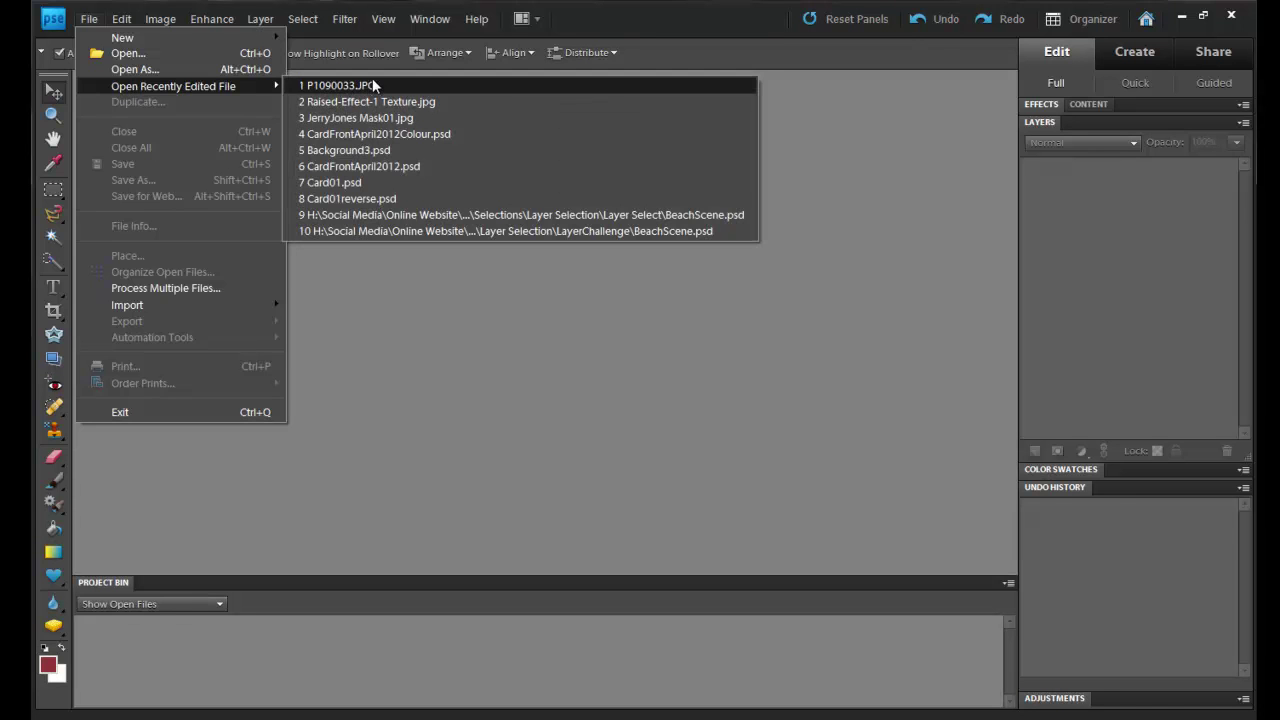
left_click(368, 85)
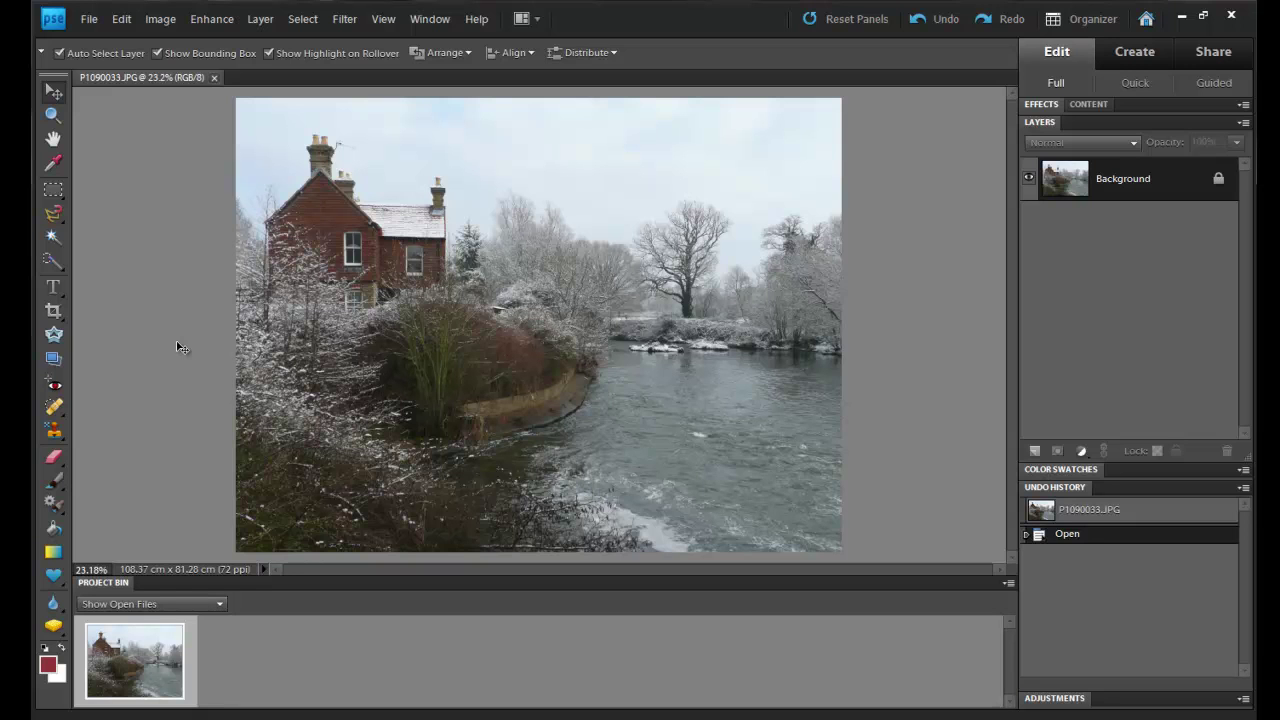
- Open JerryJones Mask01.jpg from recent files, then switch back to the house photo
left_click(89, 19)
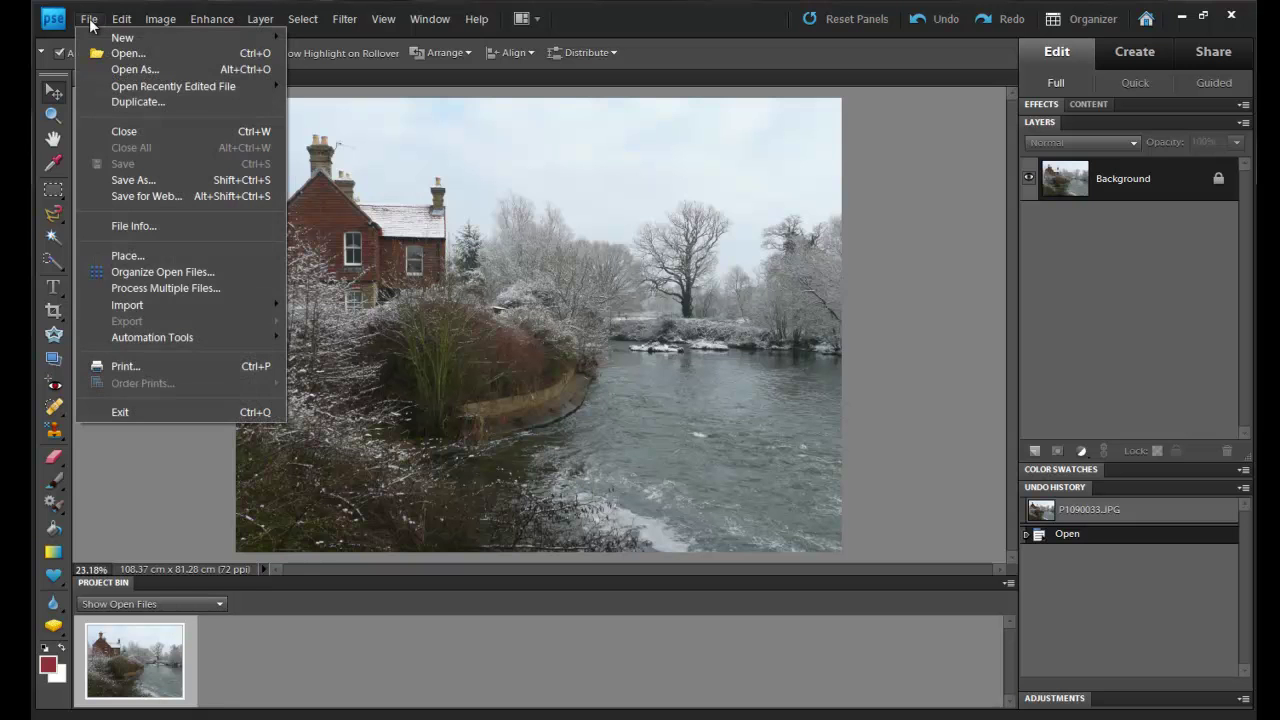
mouse_move(173, 86)
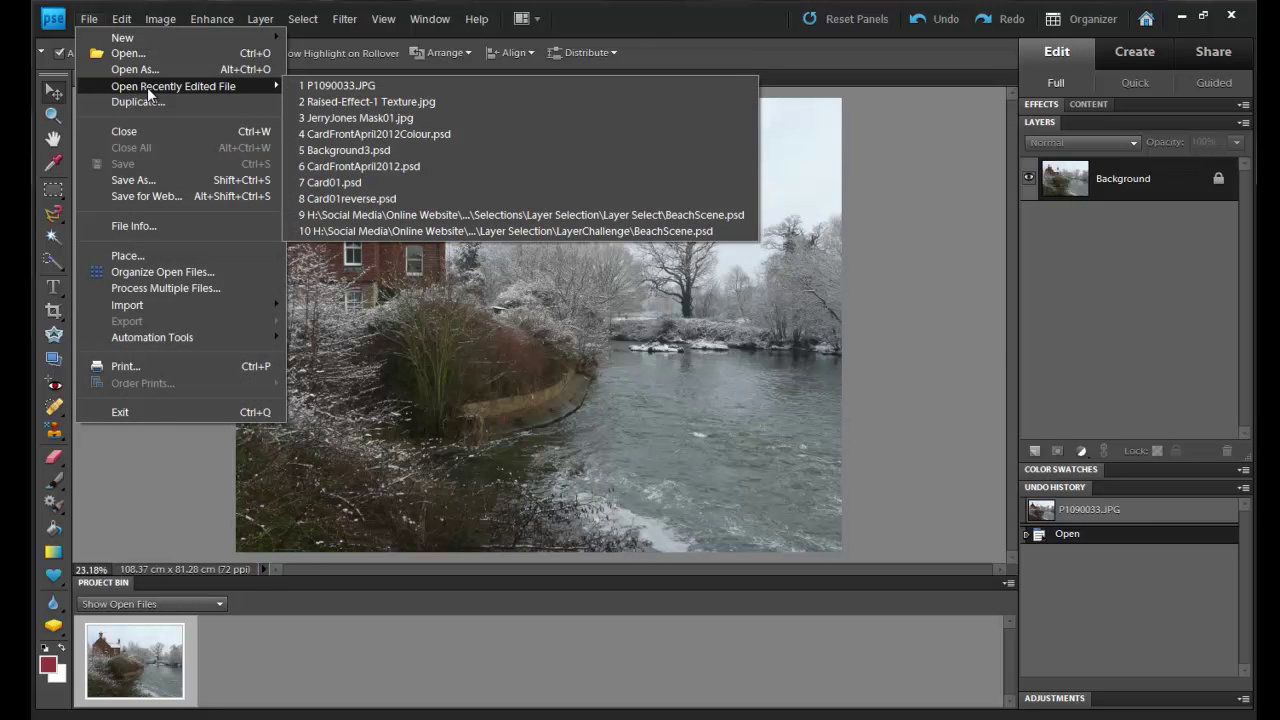
left_click(394, 119)
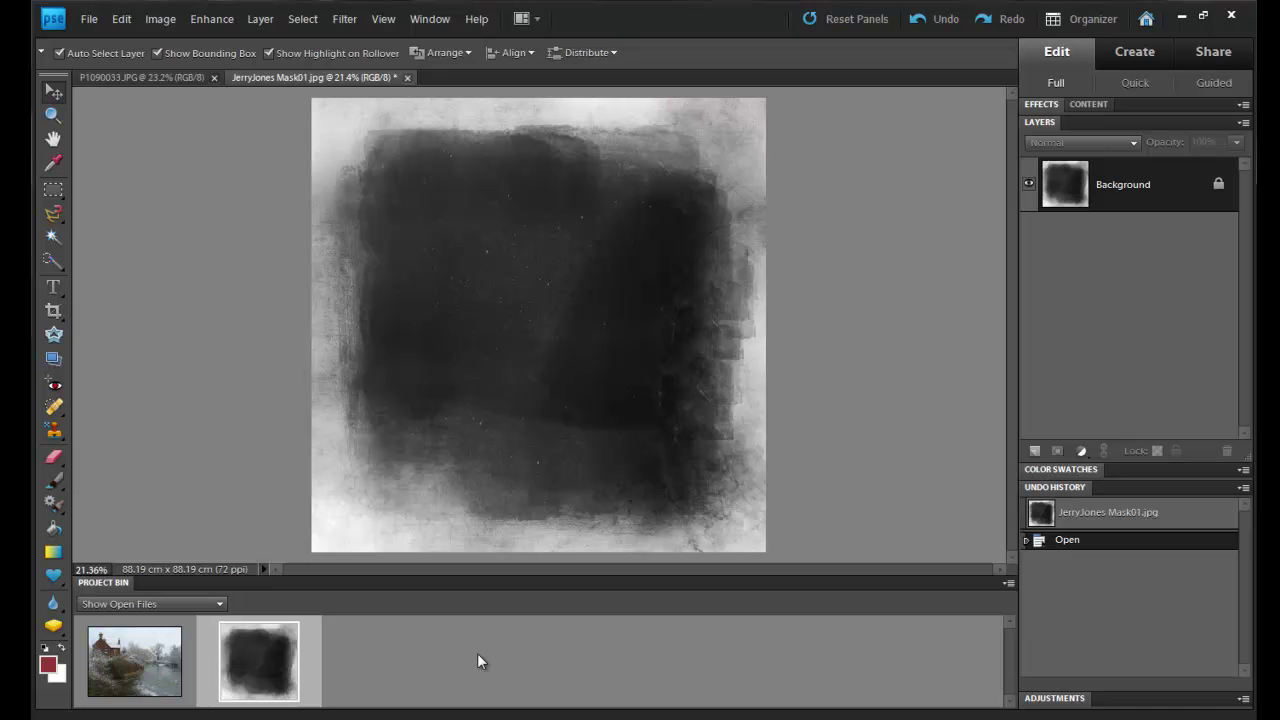
double_click(138, 667)
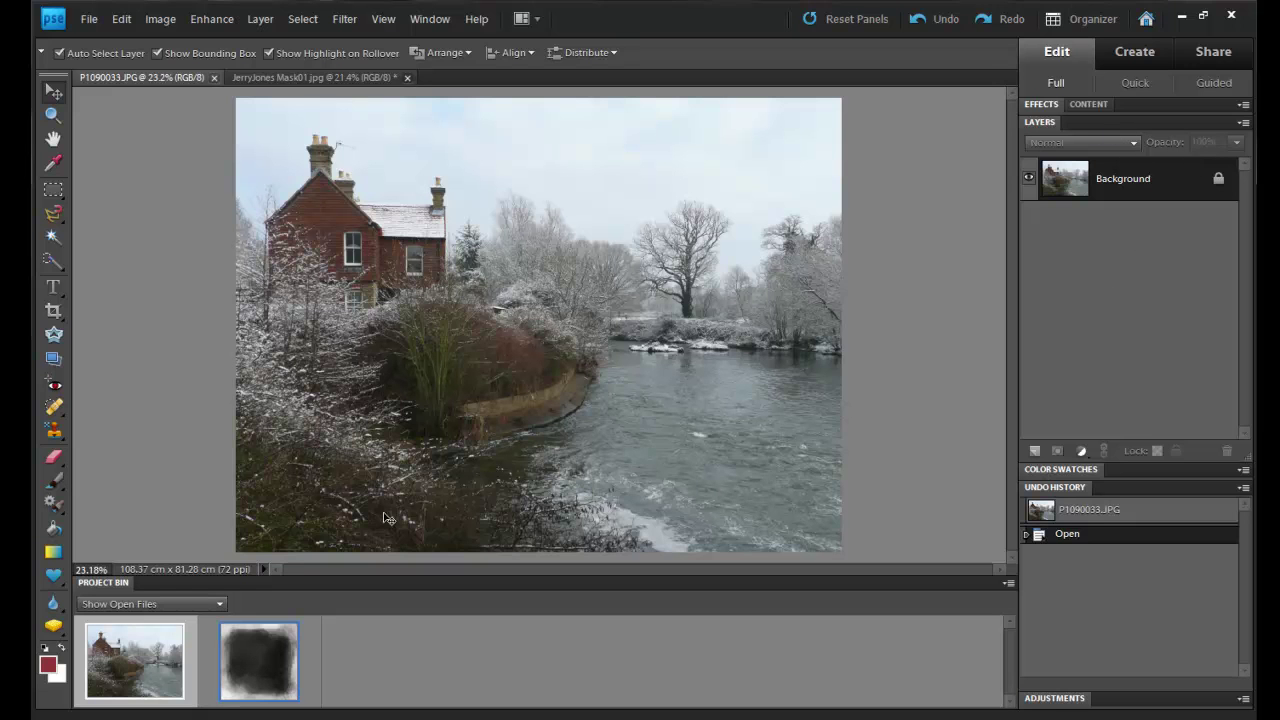
- Drop the mask onto the house photo as a layer and stretch it to the canvas edges
left_click_drag(270, 672, 445, 371)
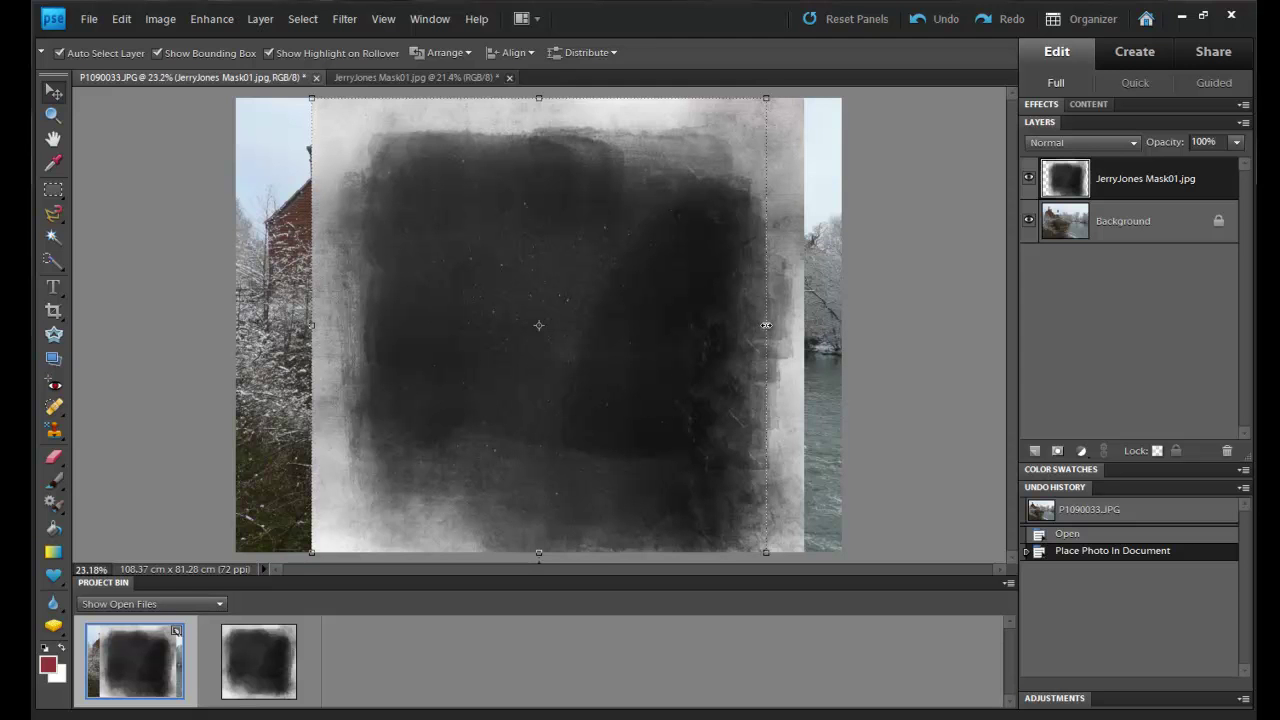
left_click_drag(316, 325, 240, 330)
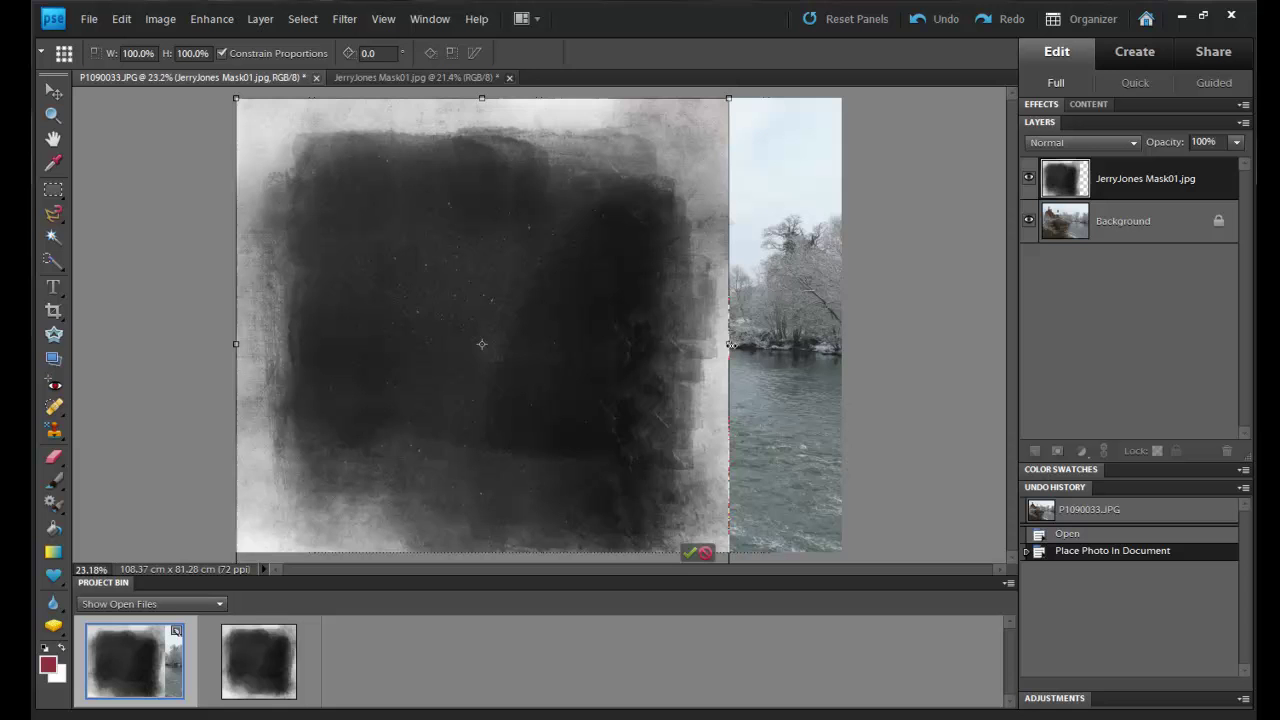
left_click_drag(729, 343, 842, 347)
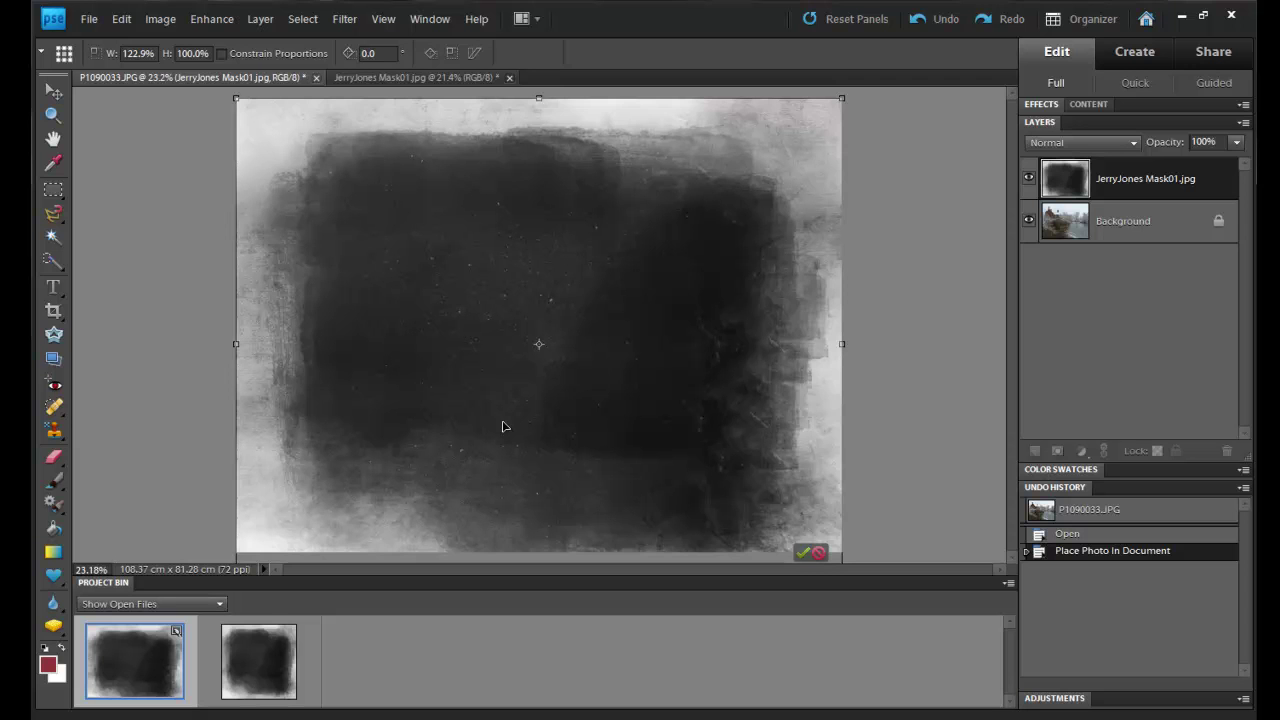
key("ctrl+minus")
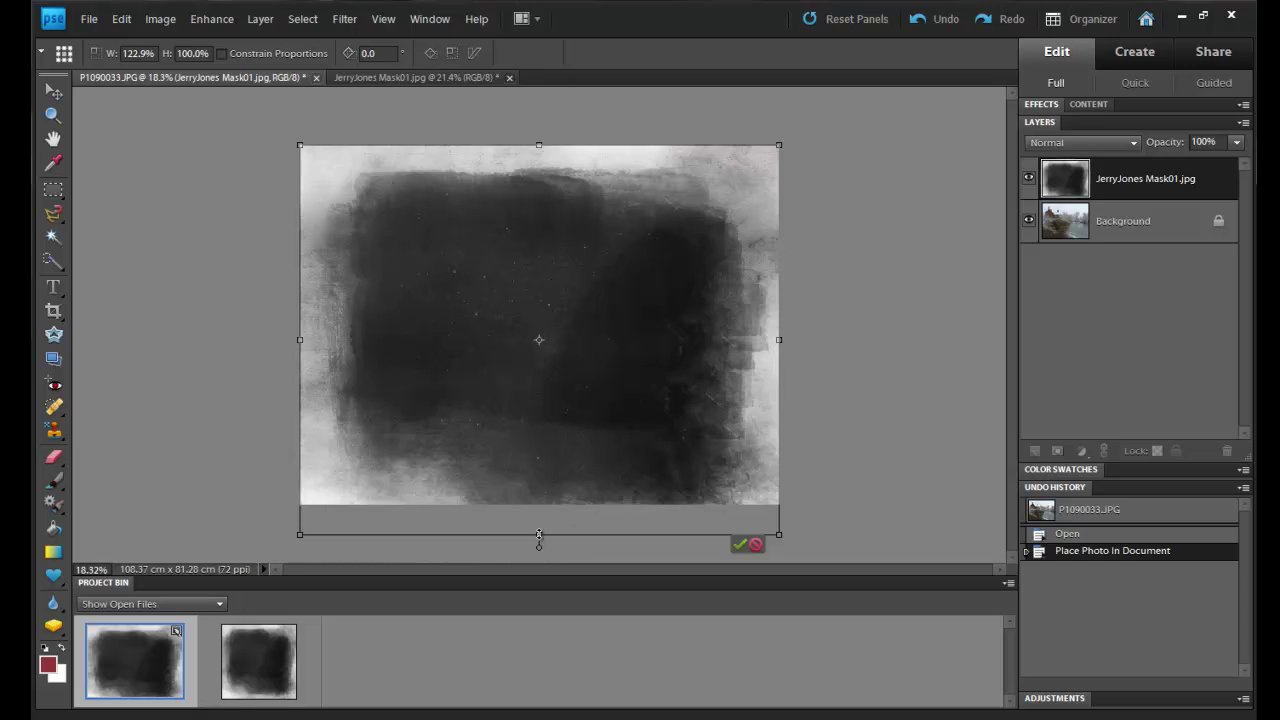
left_click_drag(539, 535, 539, 505)
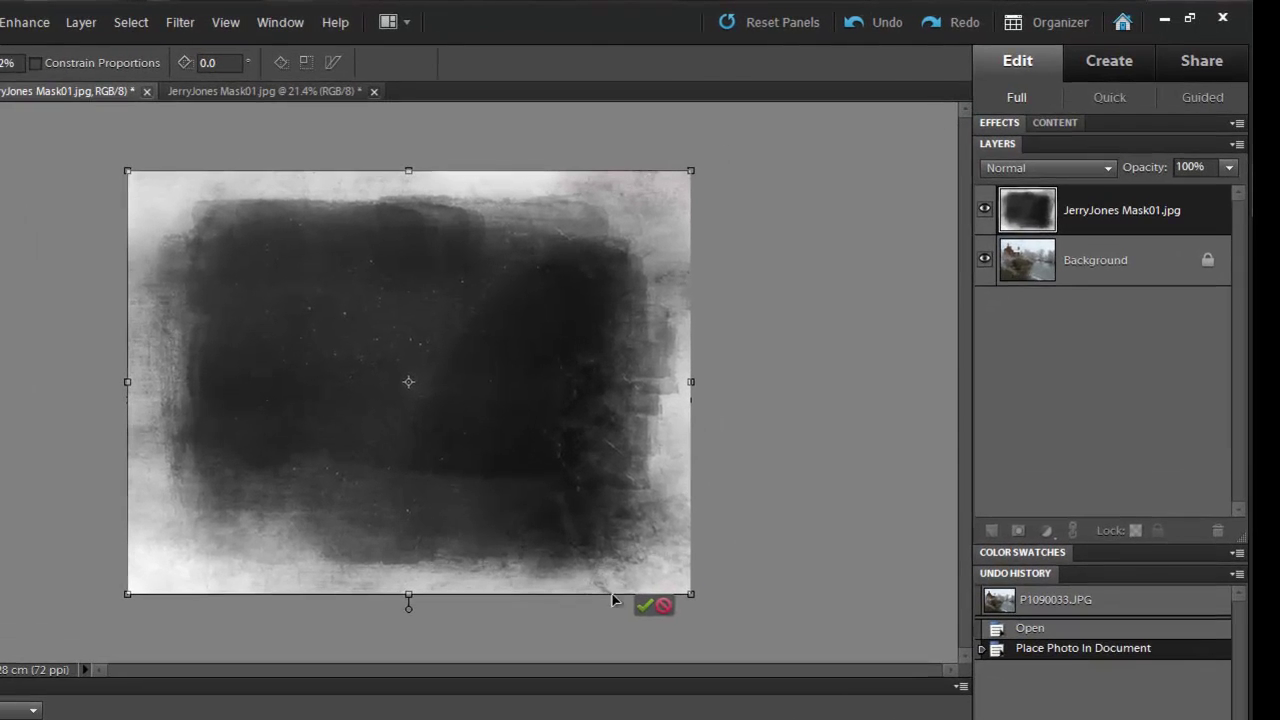
- Commit the mask's resize and set its blend mode to Color Dodge after trying Lighten
left_click(645, 606)
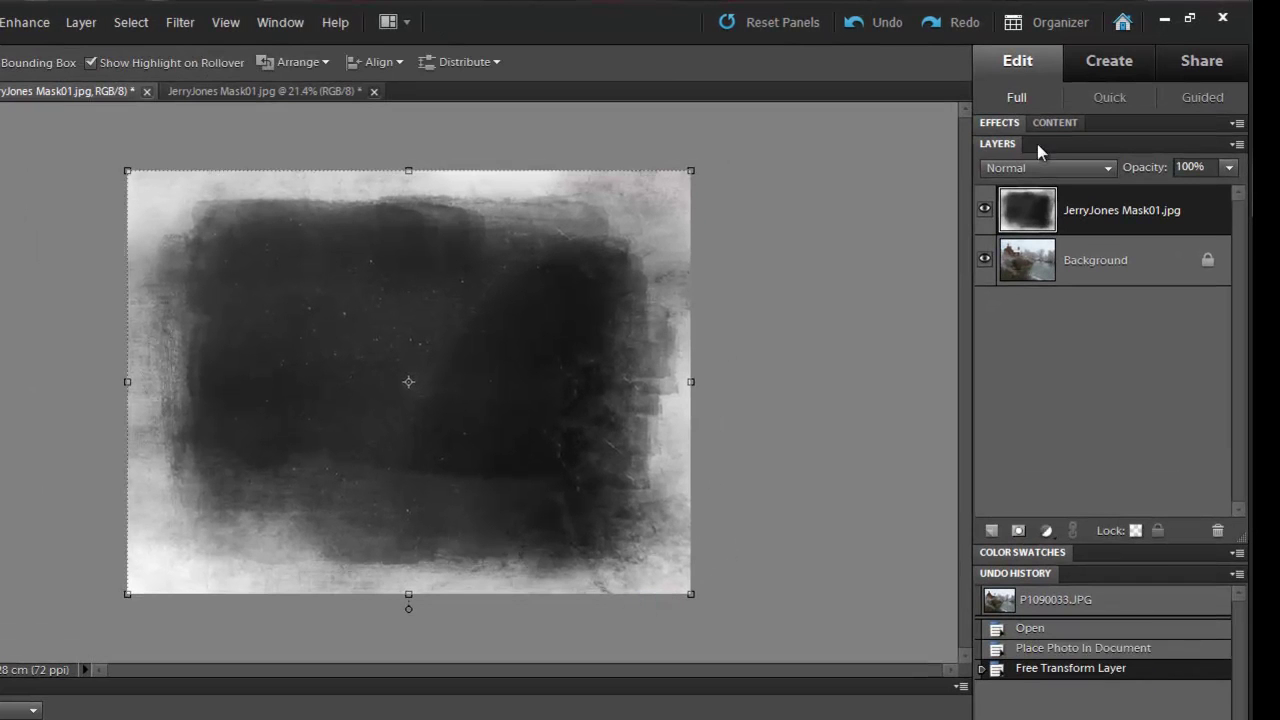
left_click(1106, 168)
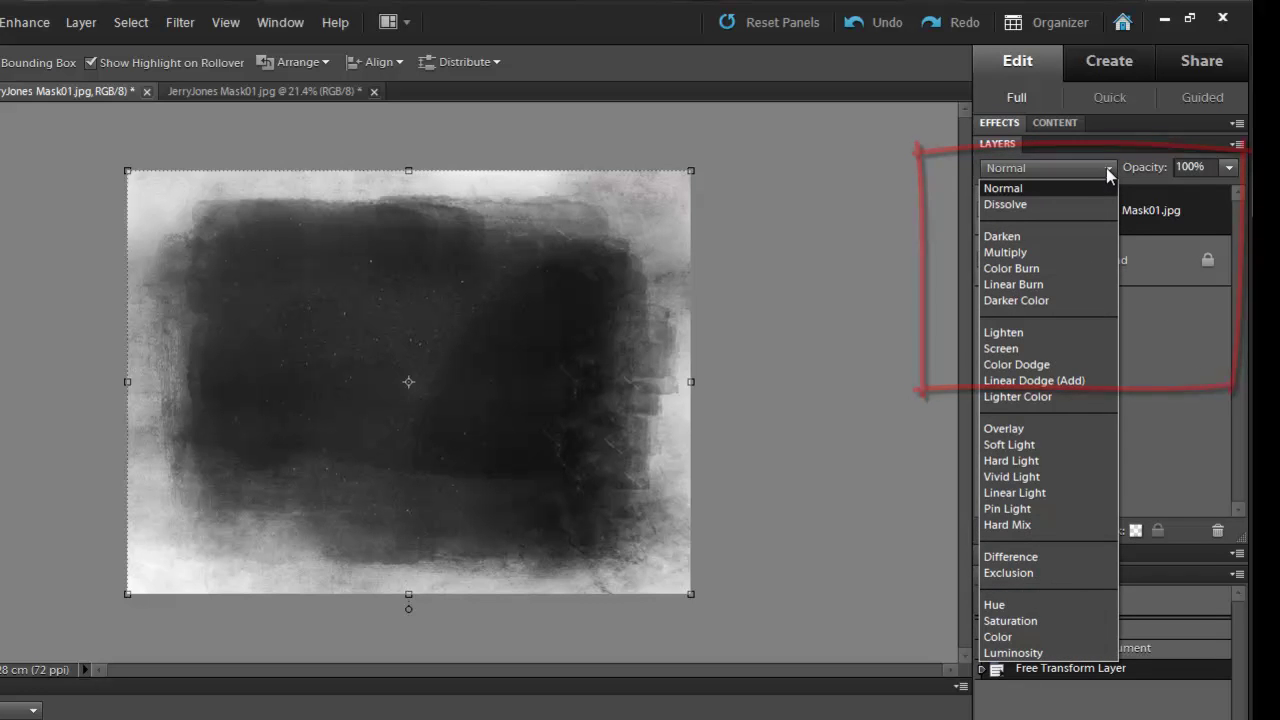
left_click(1106, 168)
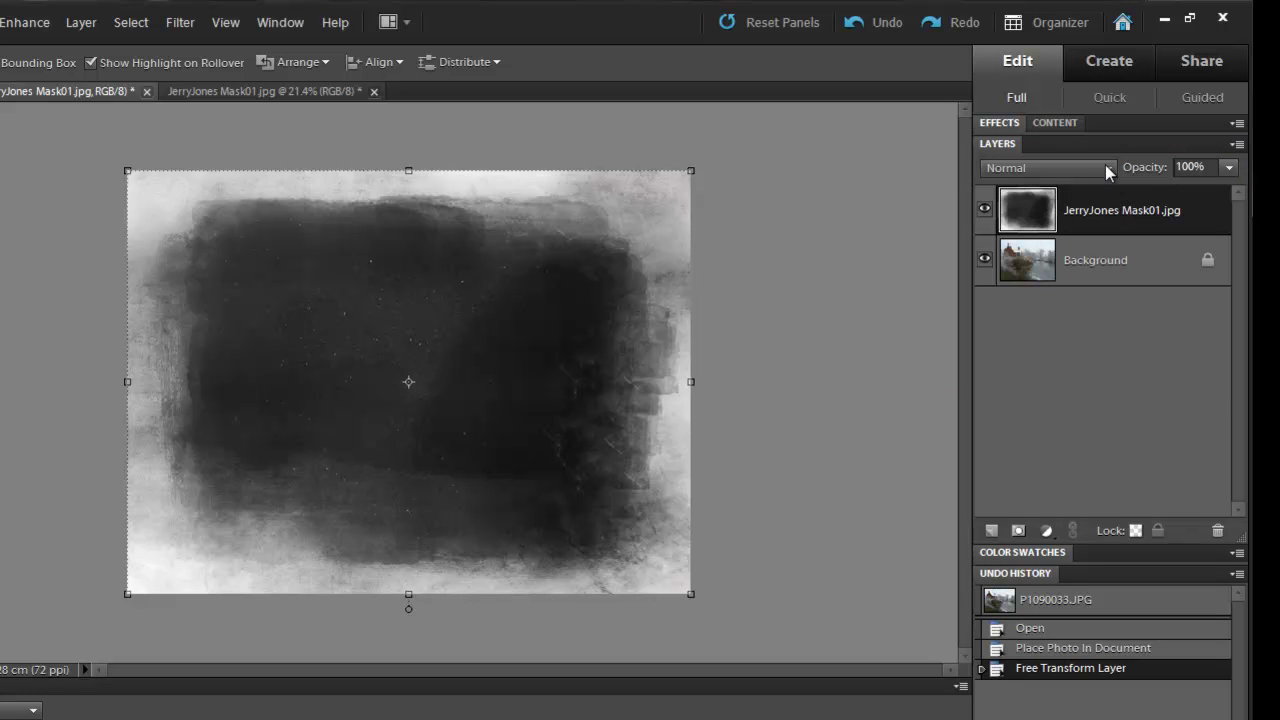
left_click(1109, 169)
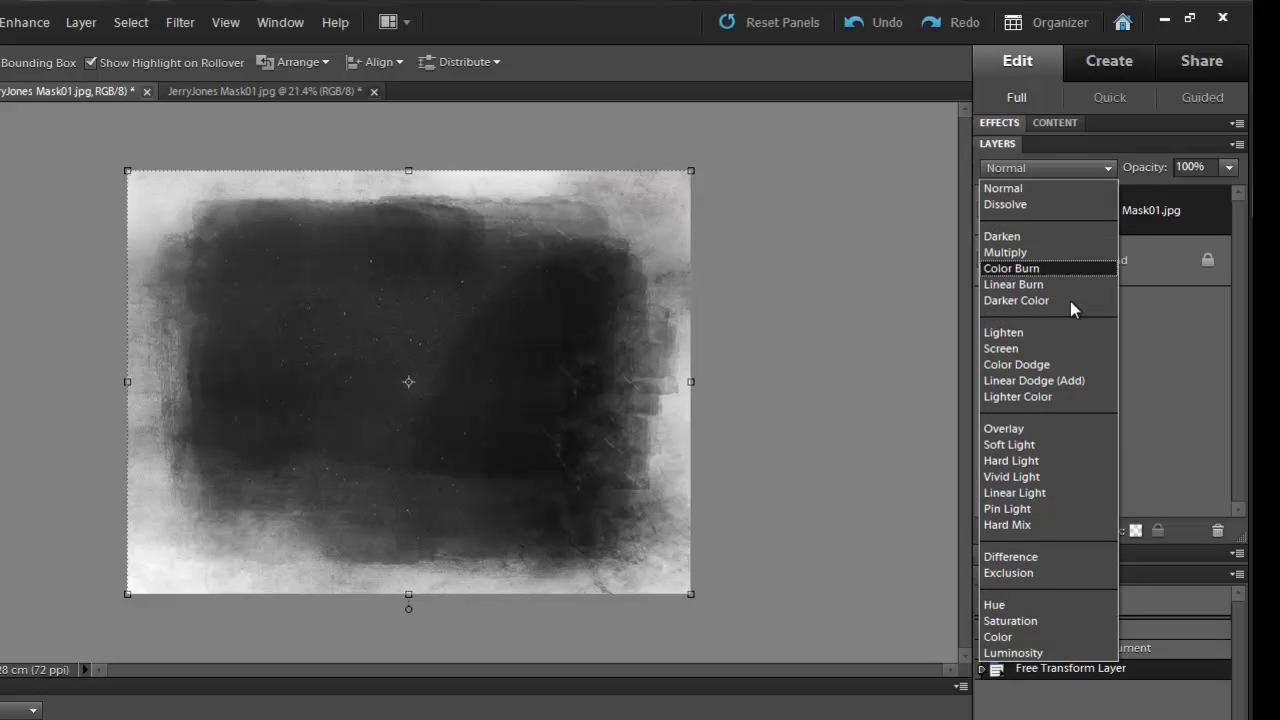
left_click(1079, 334)
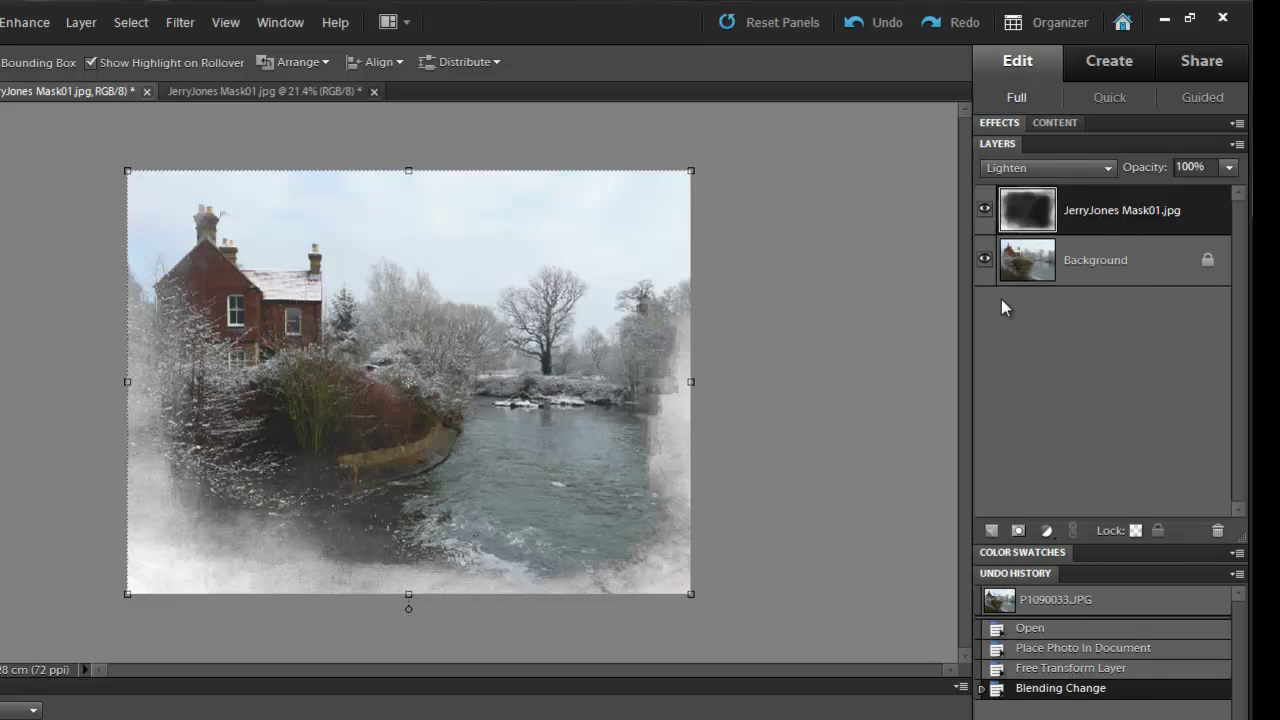
left_click(1107, 169)
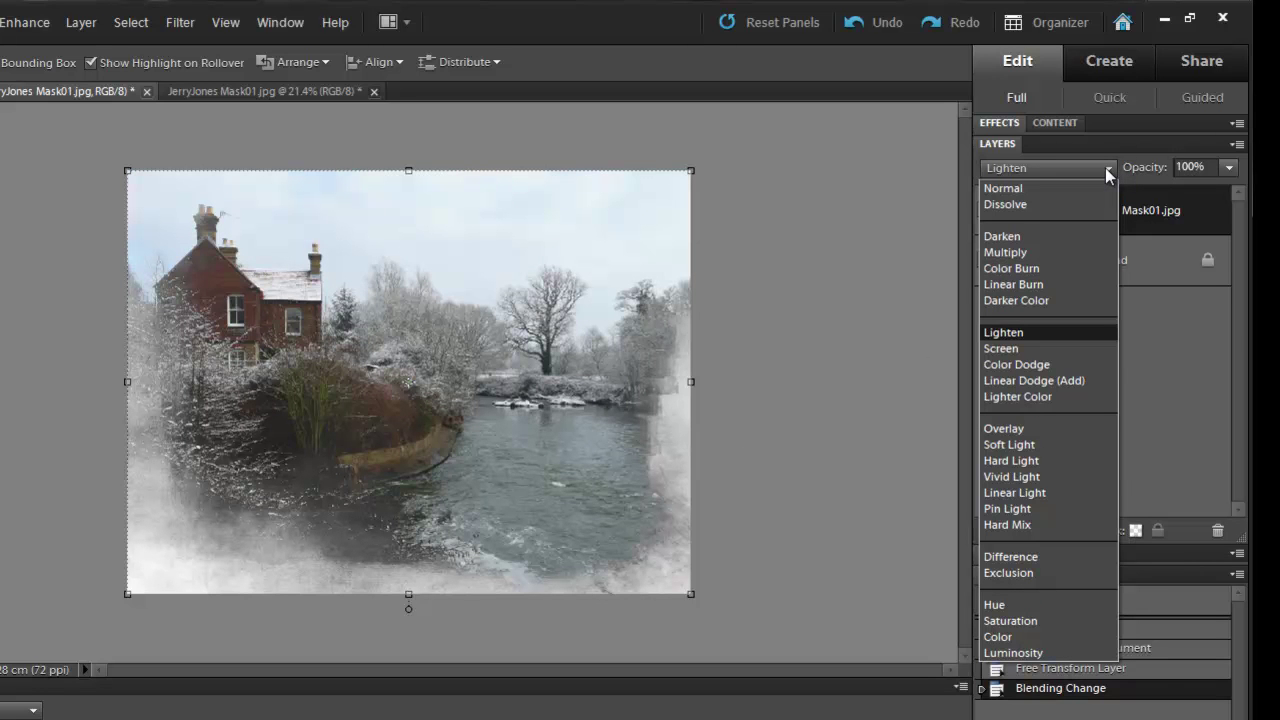
left_click(1087, 365)
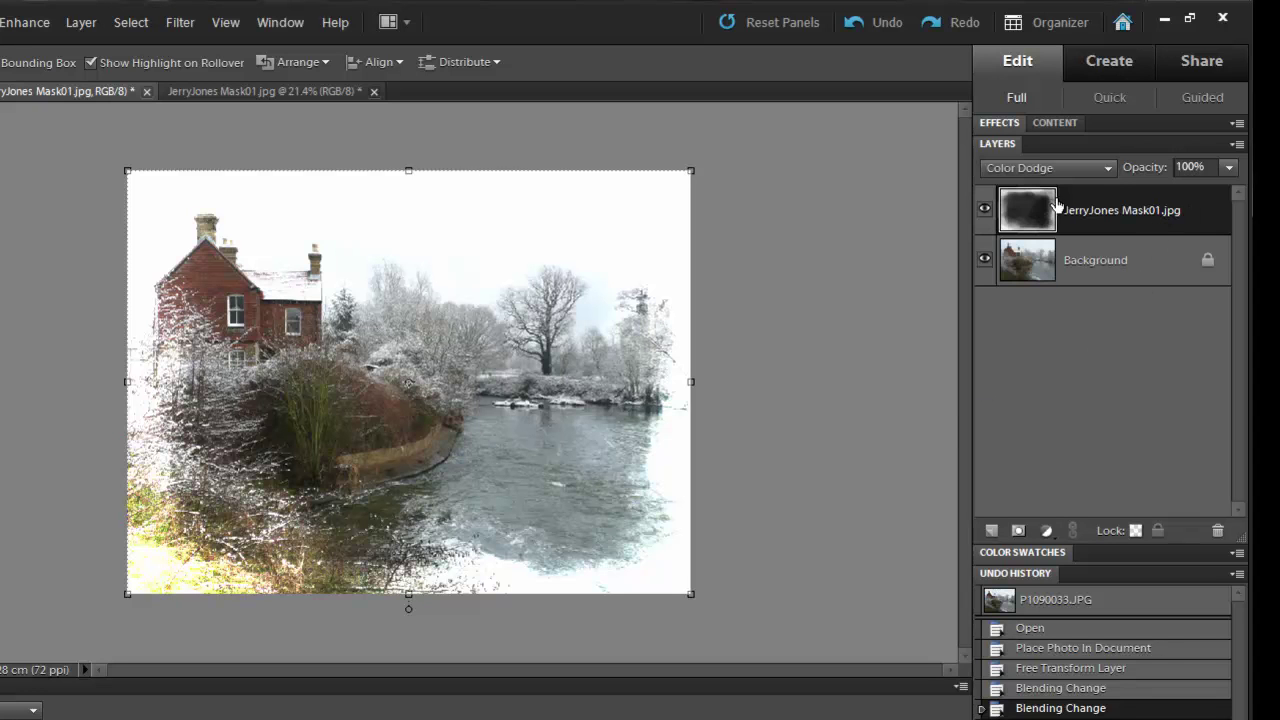
- Nudge the Color Dodge mask layer's opacity slightly with the Opacity slider
left_click(1229, 167)
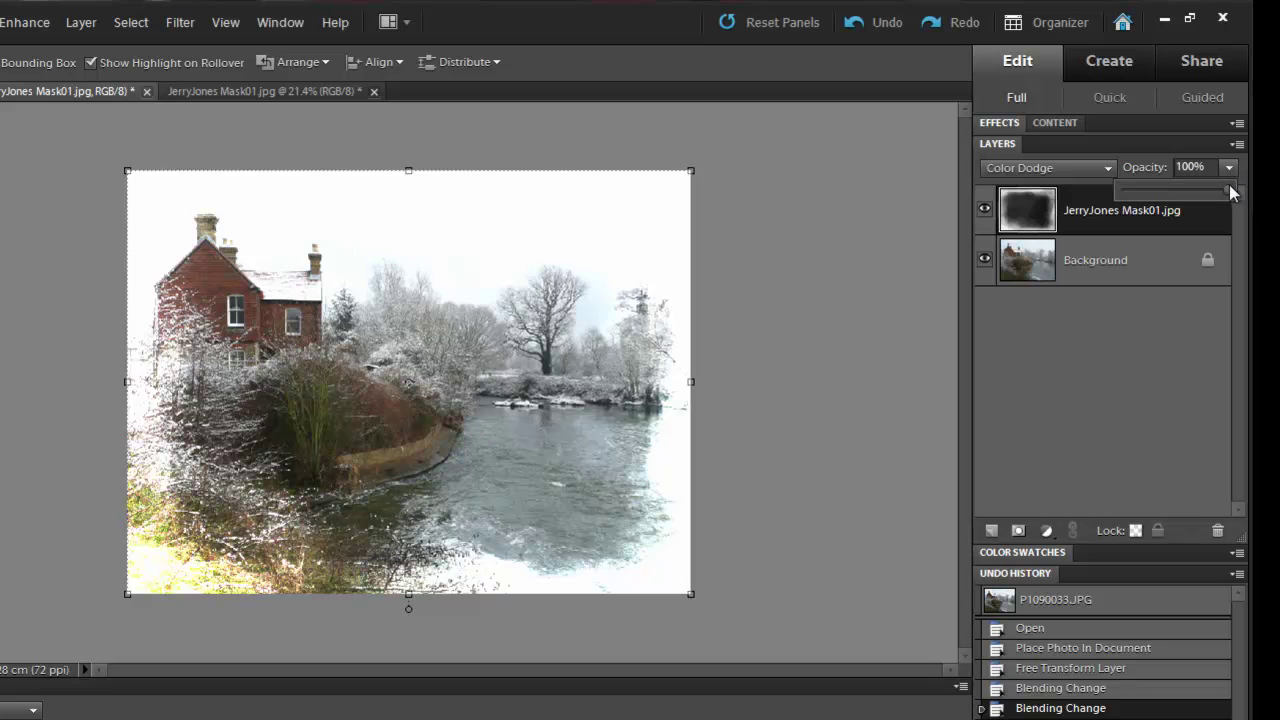
mouse_move(1190, 190)
left_mouse_down()
mouse_move(1145, 192)
mouse_move(1251, 194)
left_mouse_up()
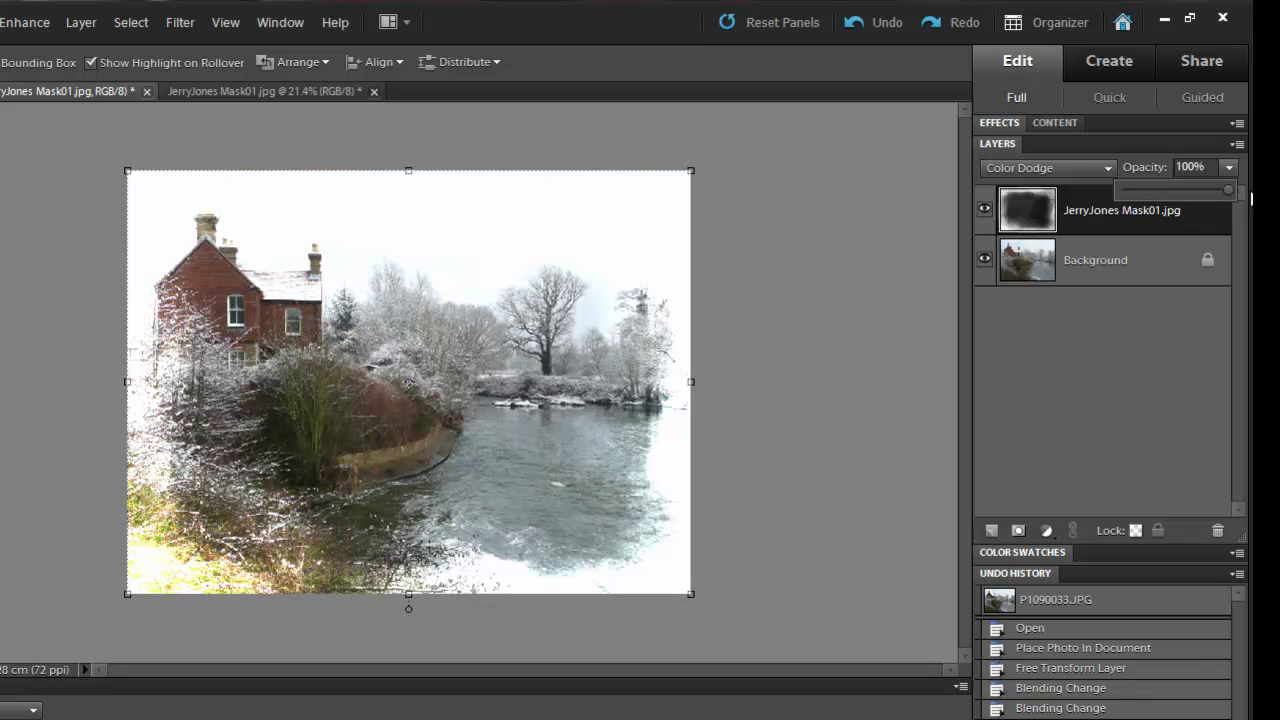
left_click(1197, 224)
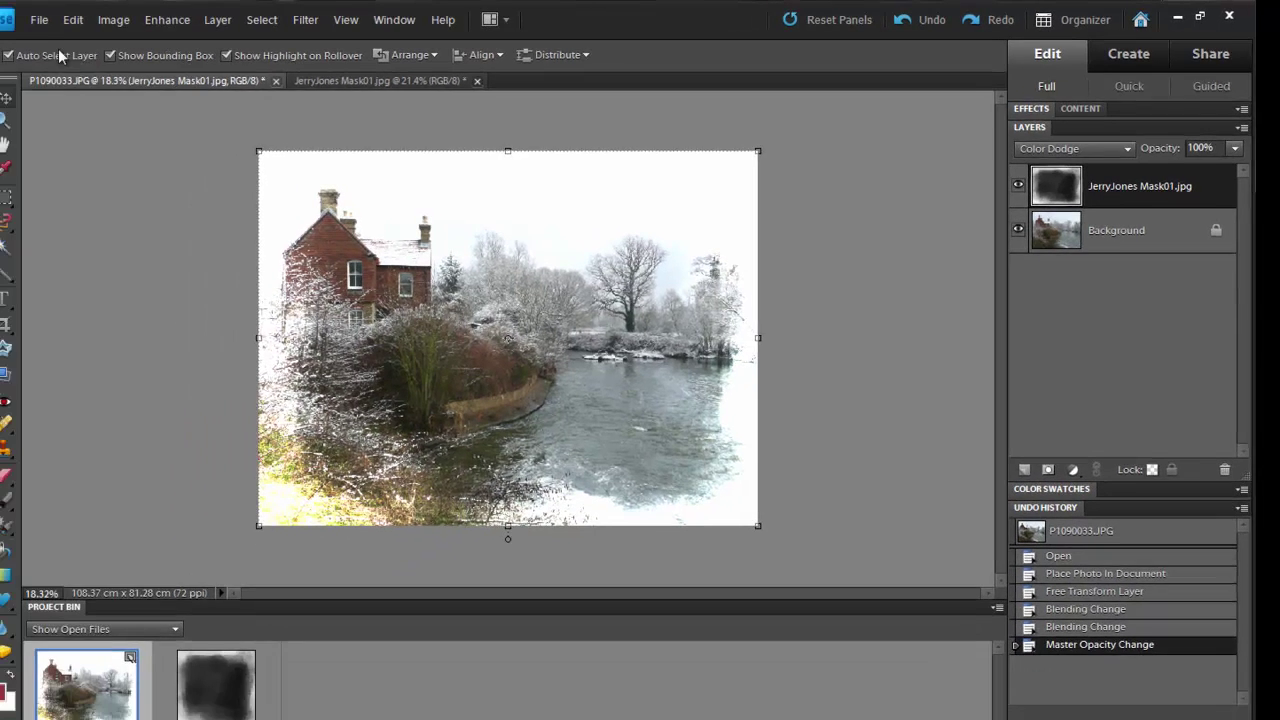
left_click(68, 20)
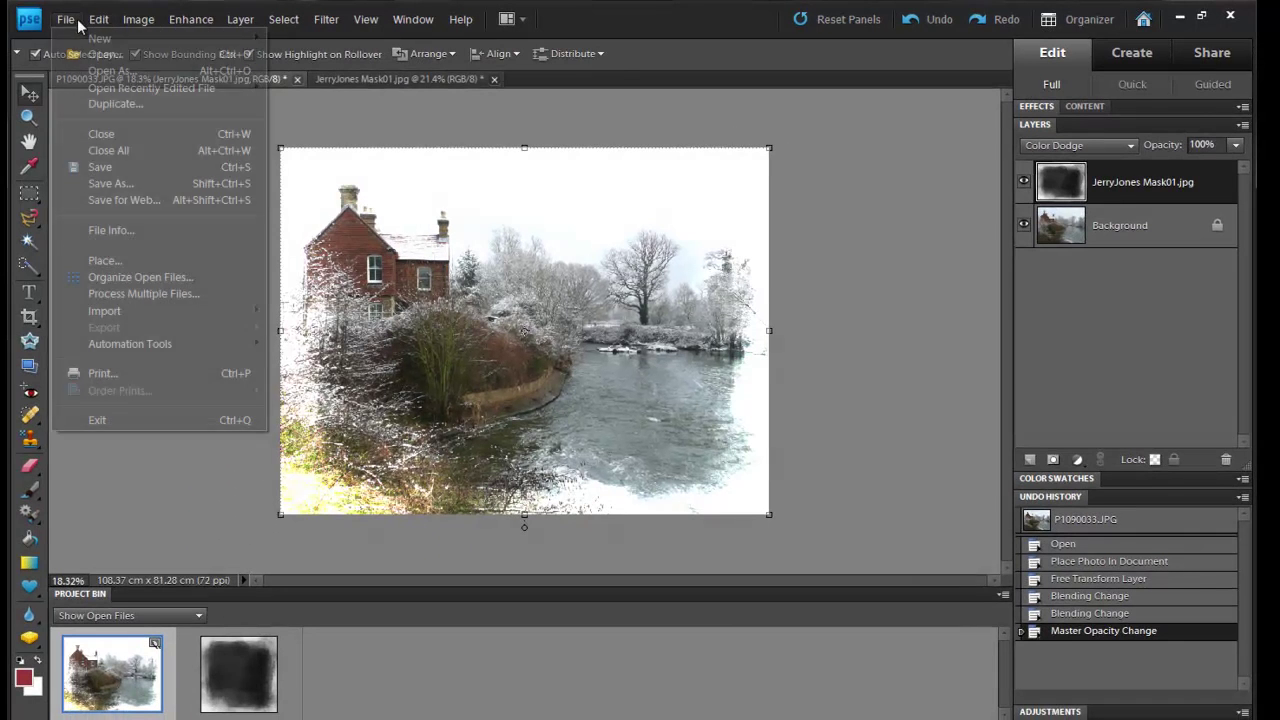
mouse_move(151, 88)
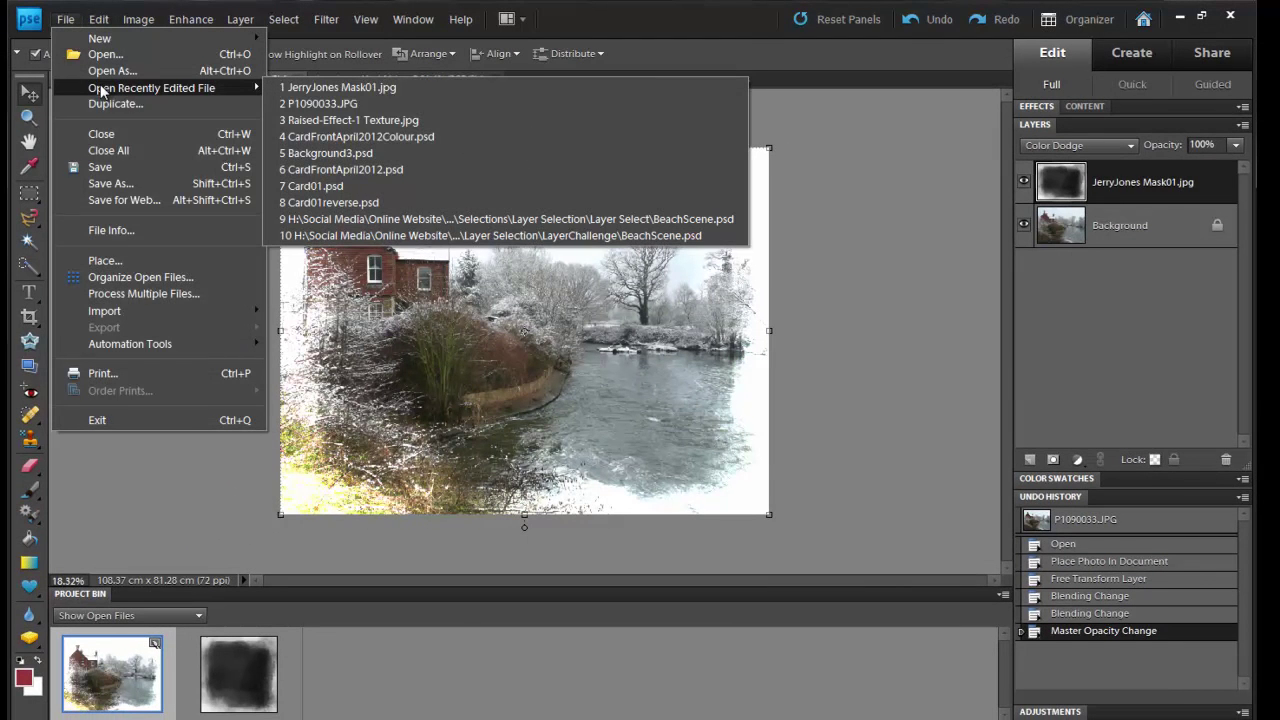
- Open Raised-Effect-1 Texture.jpg from the recent files list
left_click(337, 120)
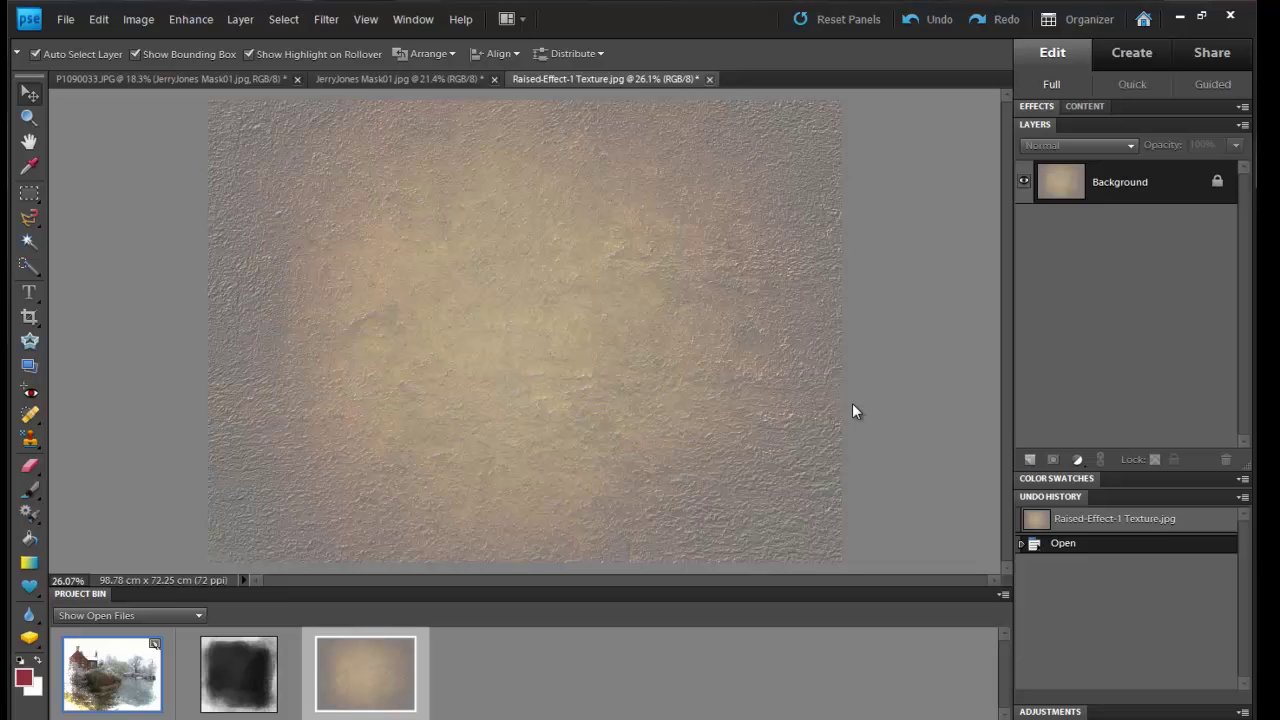
left_click_drag(365, 673, 498, 676)
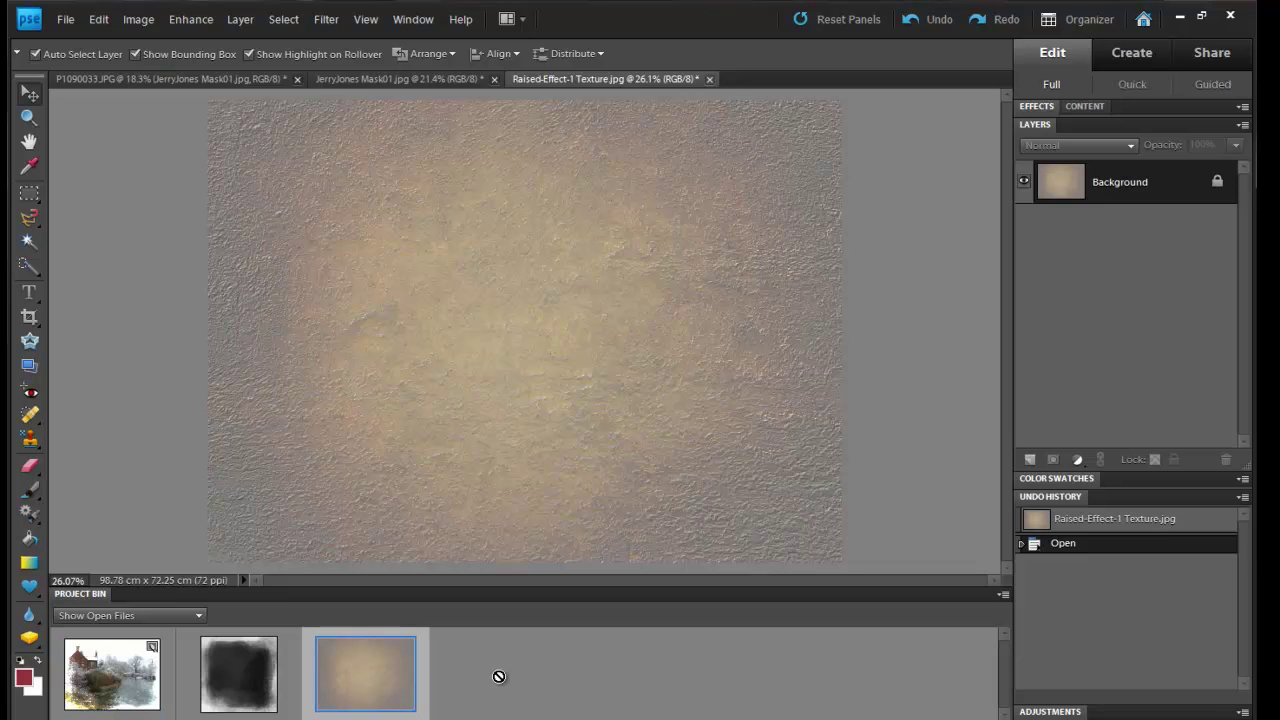
left_click_drag(498, 676, 496, 676)
- Select and copy the entire texture image, then return to the house photo
left_click(283, 21)
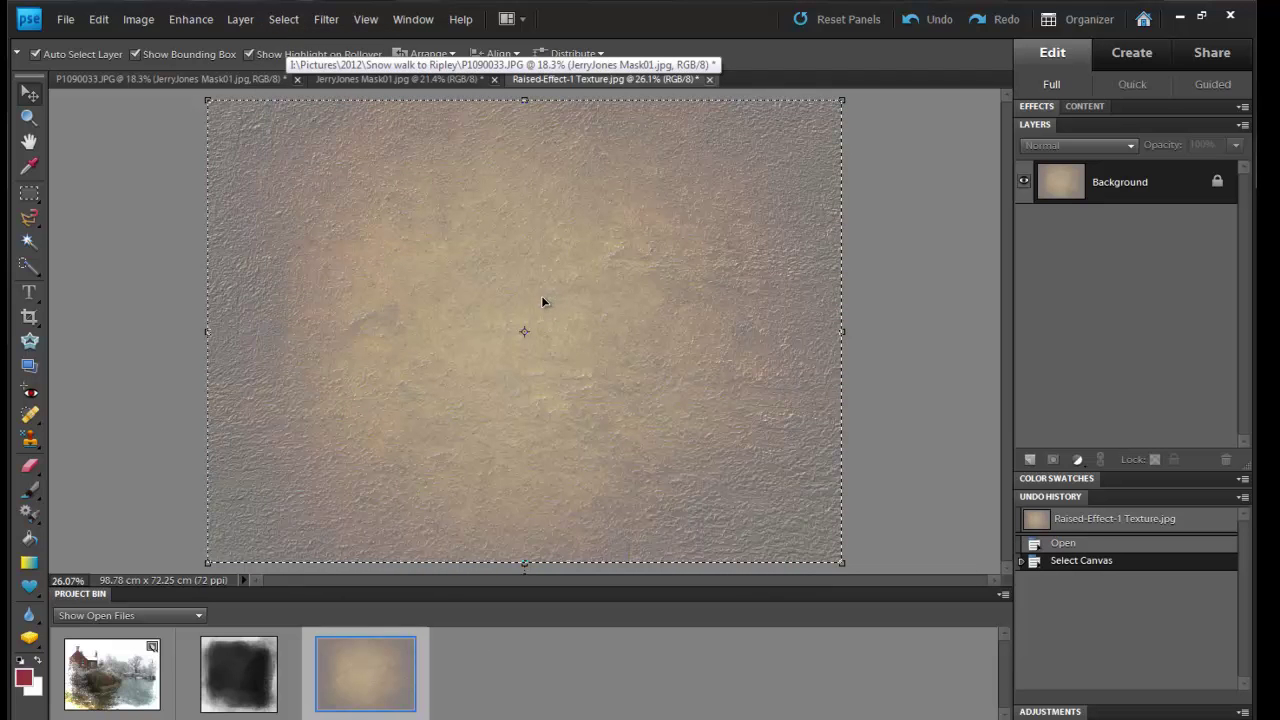
left_click(100, 22)
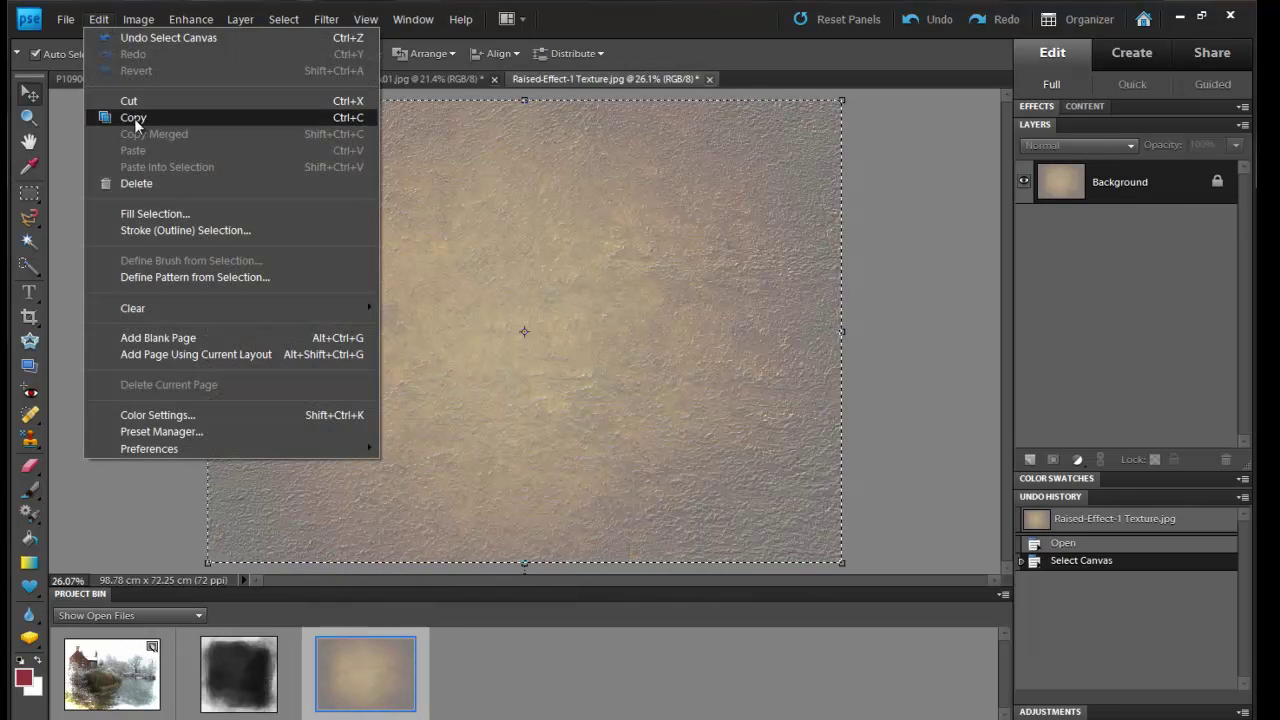
left_click(134, 119)
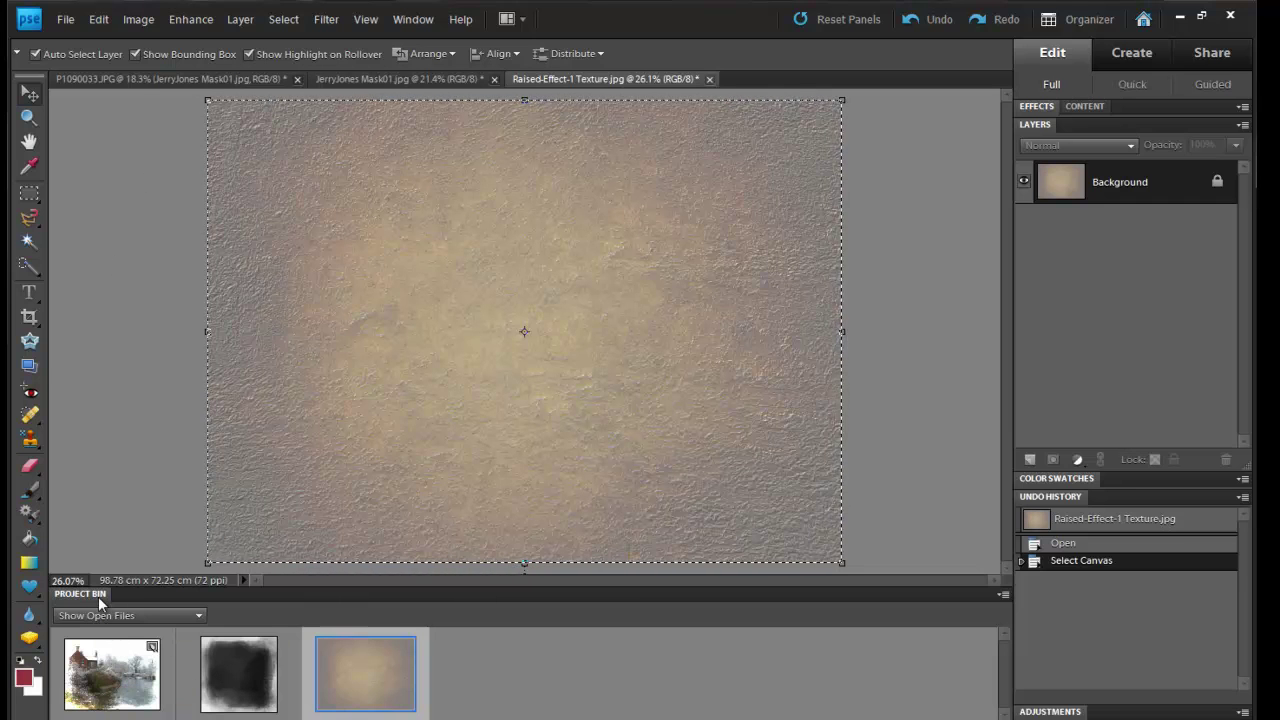
left_click(110, 682)
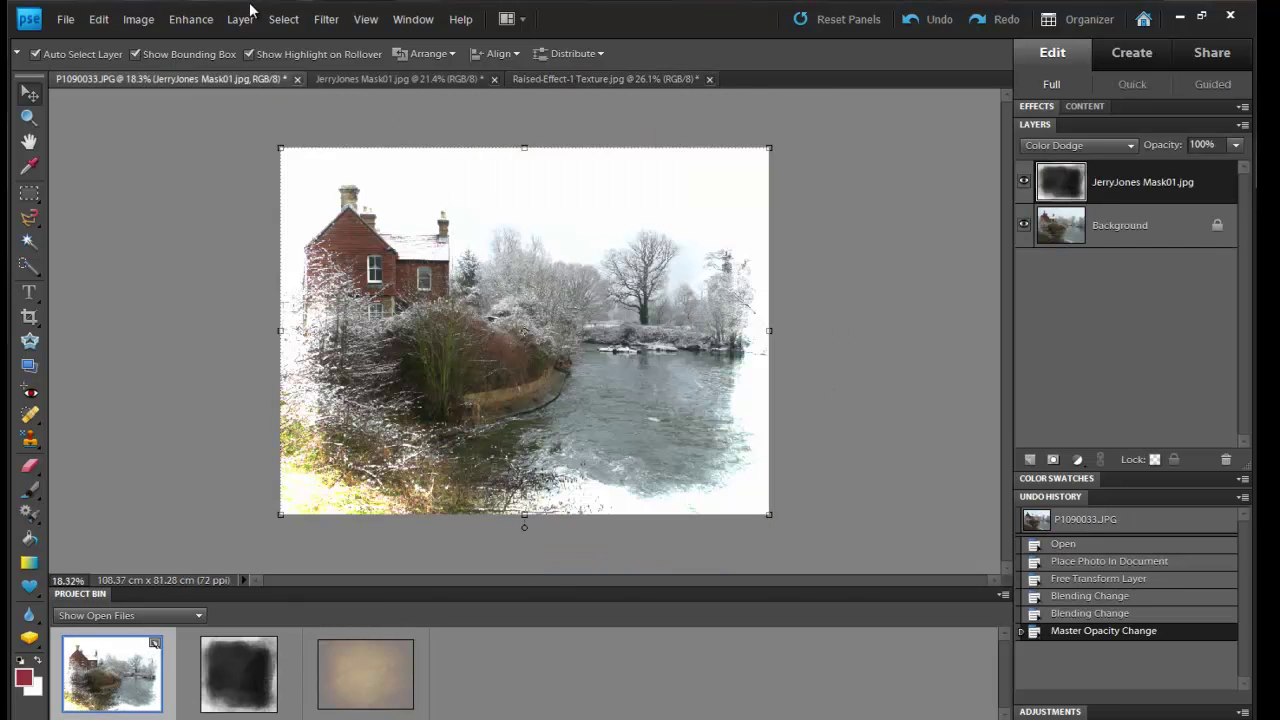
- Paste the texture as Layer 1 and stretch it to all four canvas edges
left_click(102, 21)
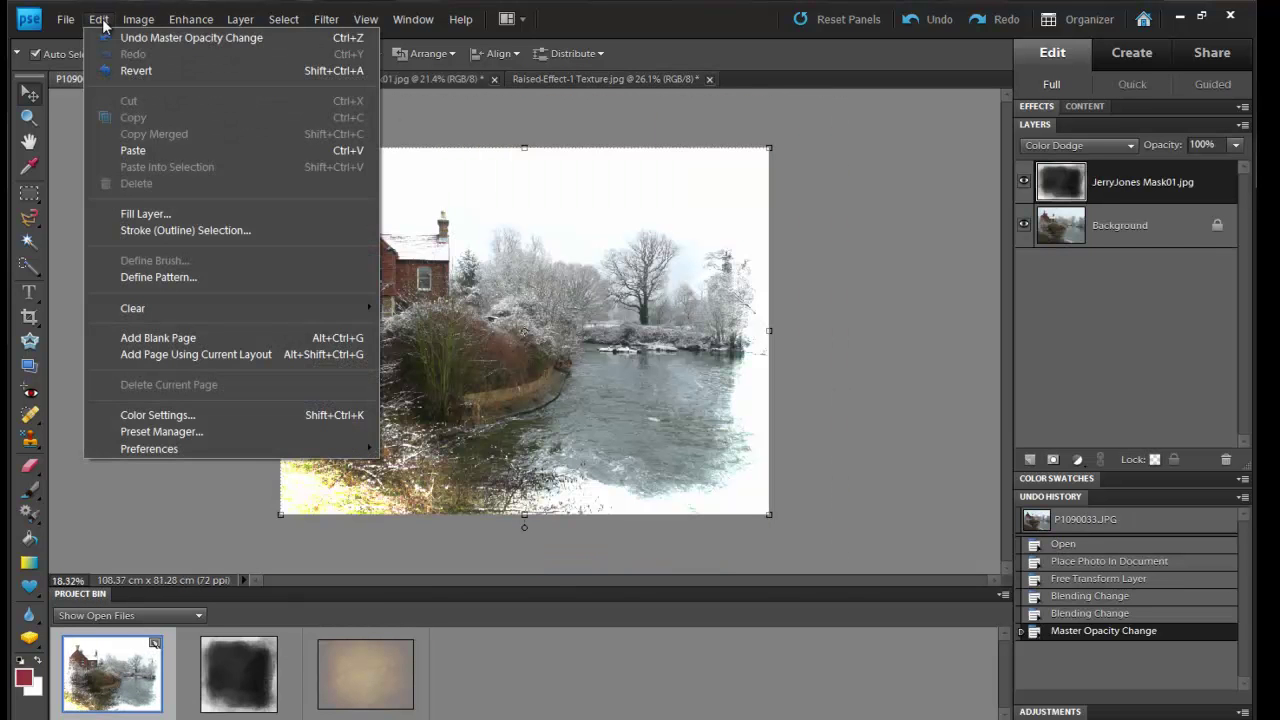
left_click(162, 149)
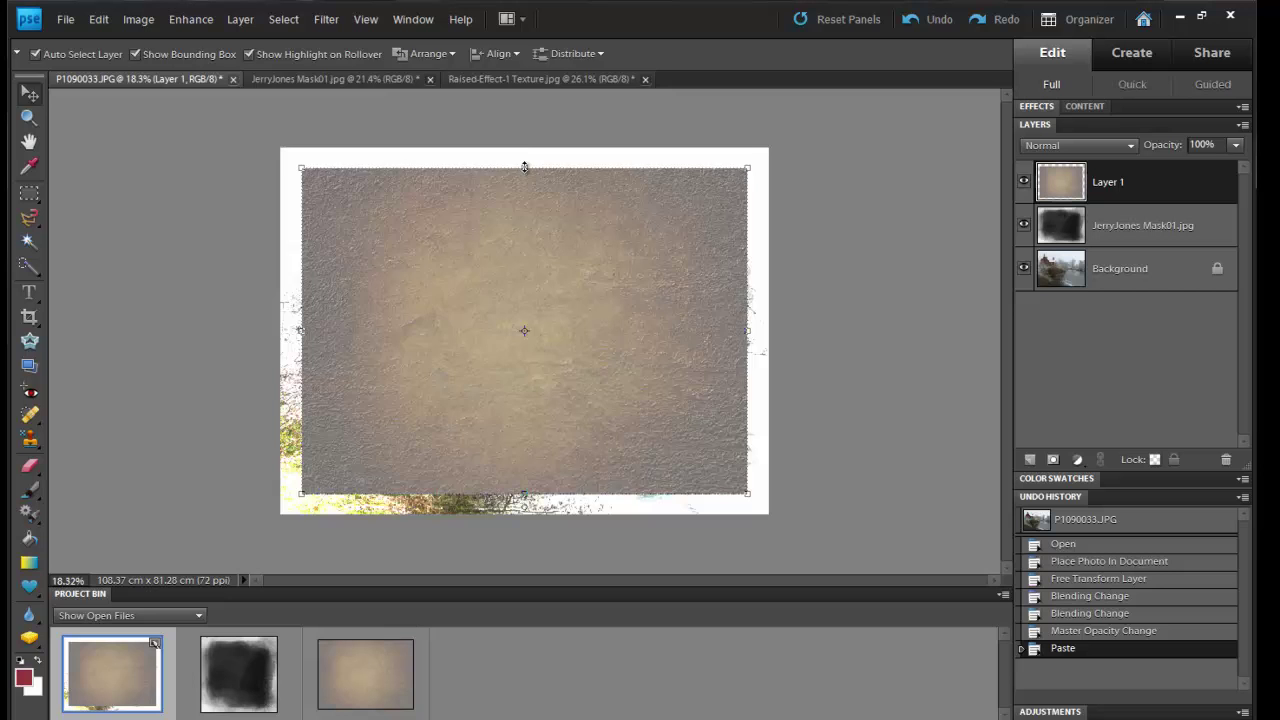
left_click_drag(524, 167, 524, 147)
left_click_drag(301, 320, 280, 320)
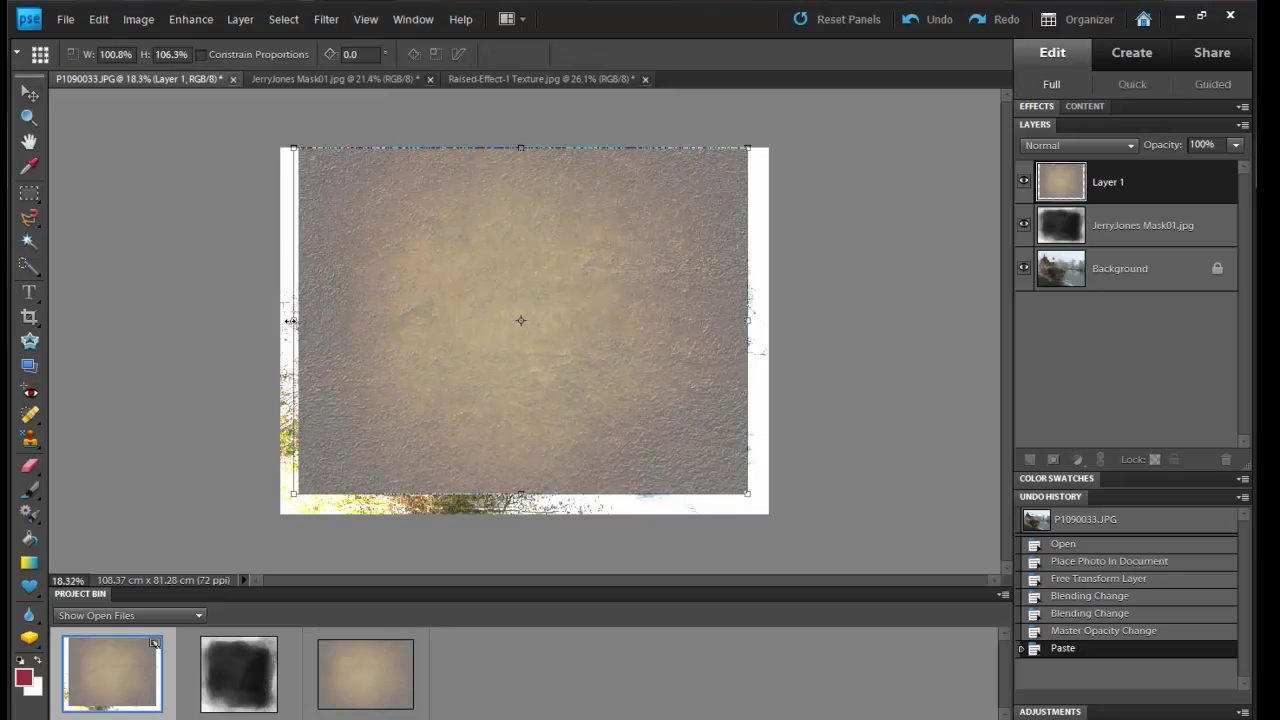
left_click_drag(765, 314, 769, 320)
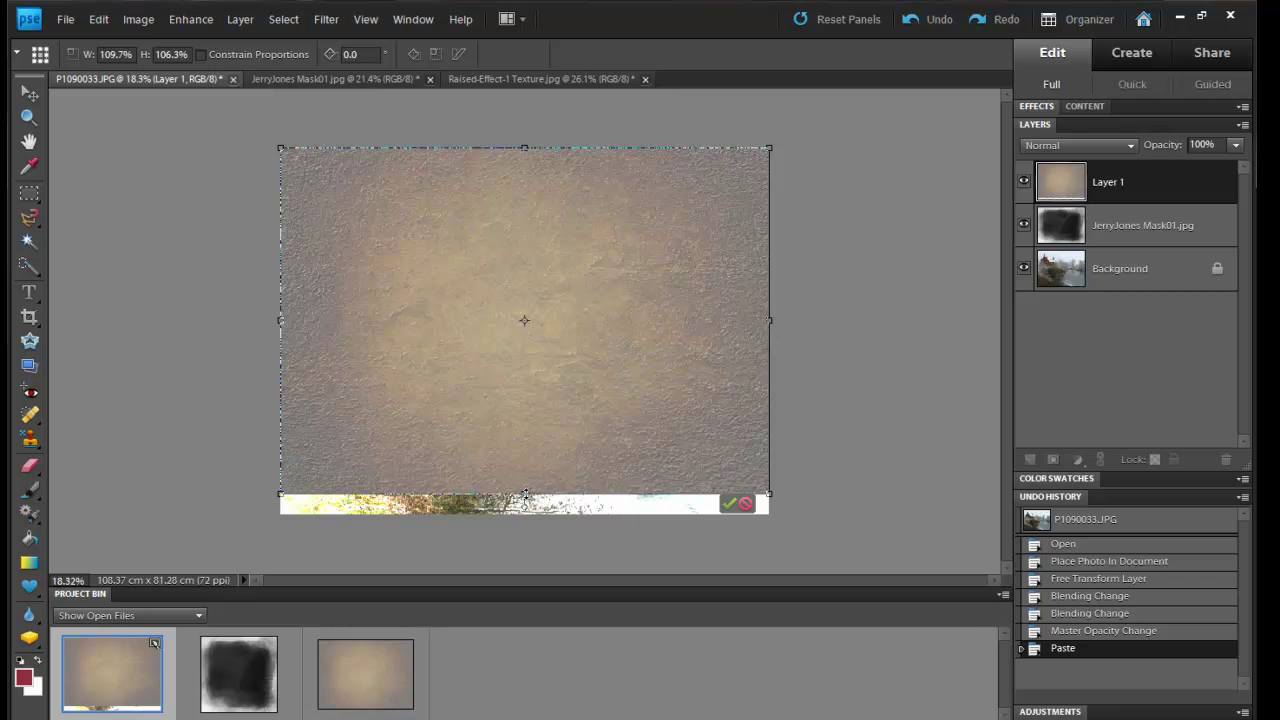
left_click_drag(524, 494, 524, 515)
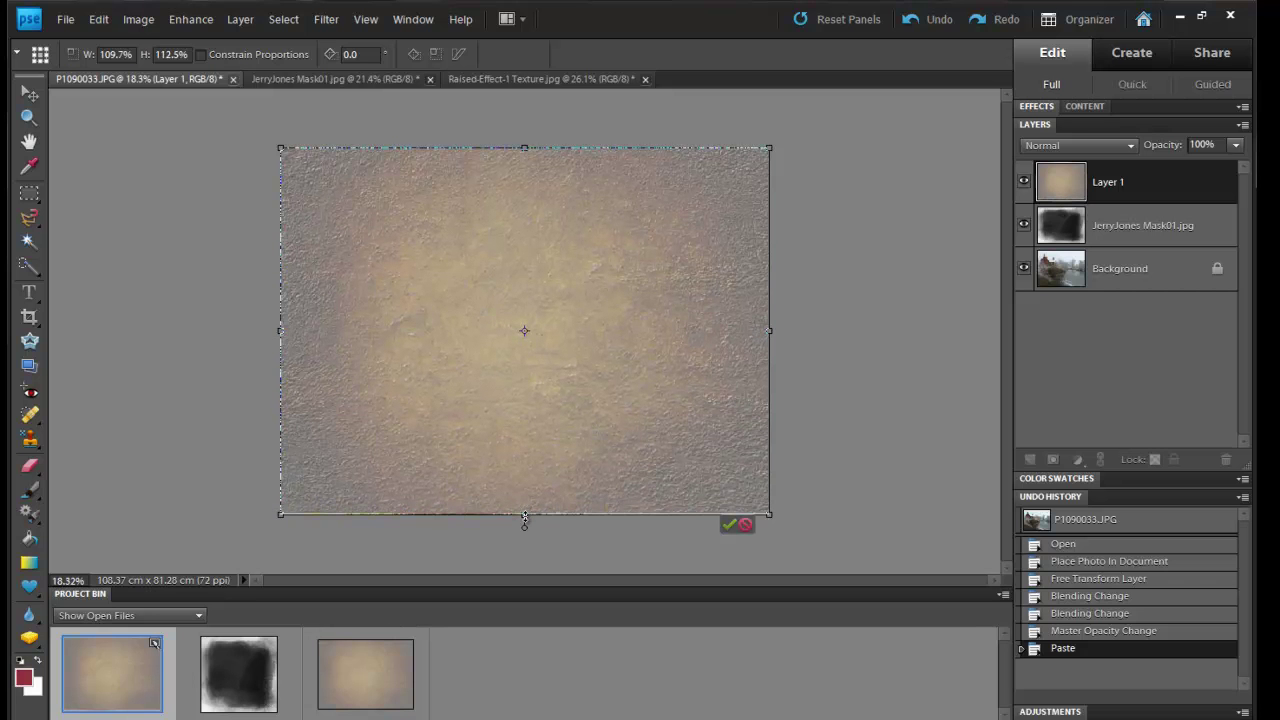
left_click(728, 524)
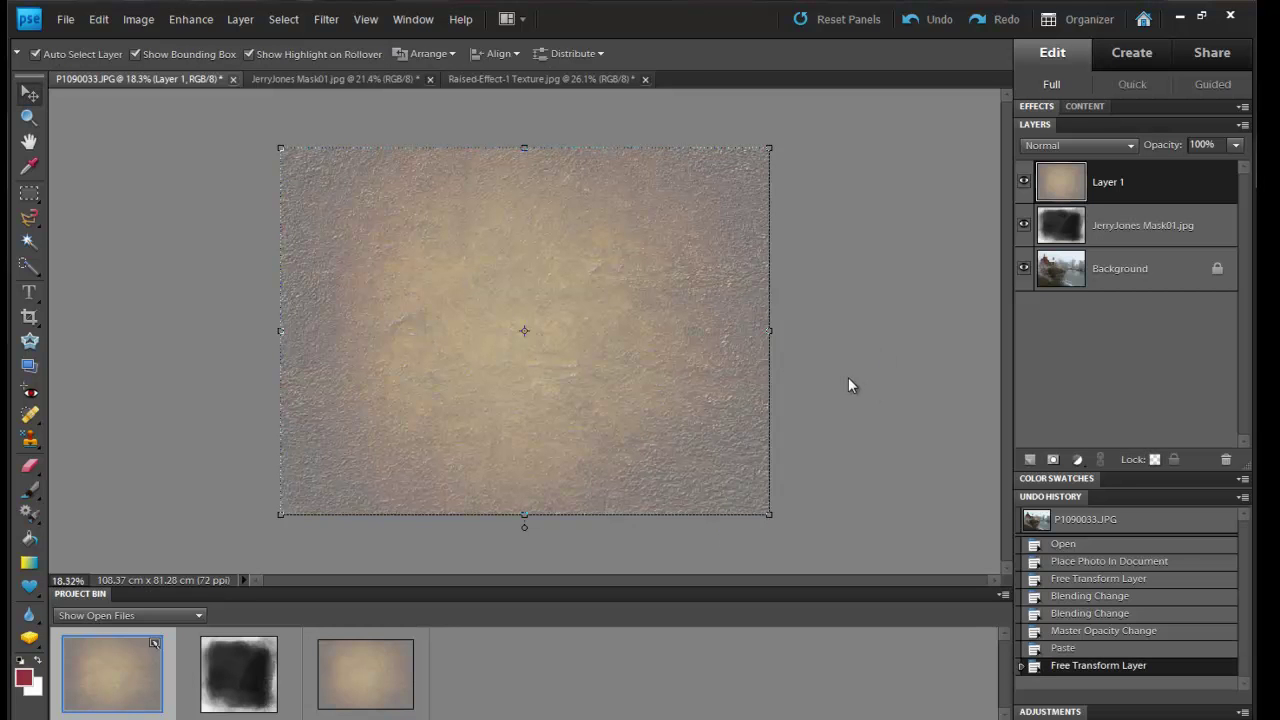
- Set Layer 1 to Multiply blending at about 84% opacity
left_click(1131, 146)
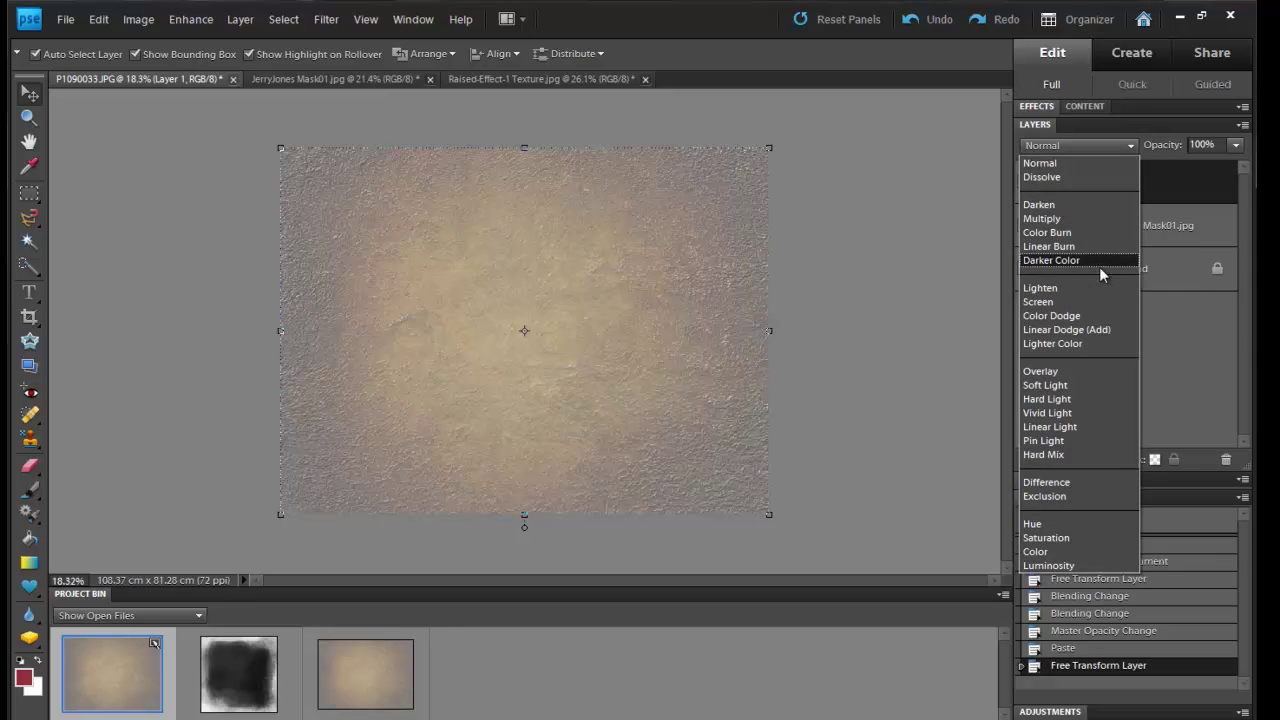
left_click(1105, 219)
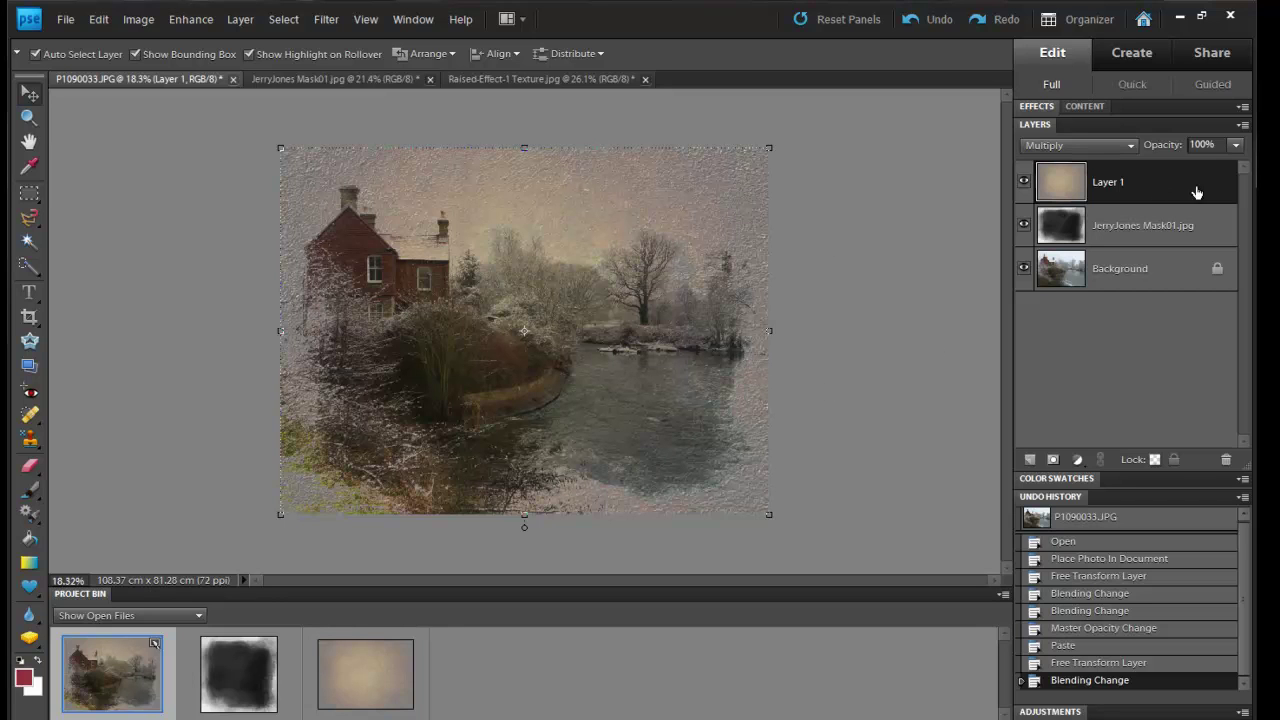
left_click(1236, 145)
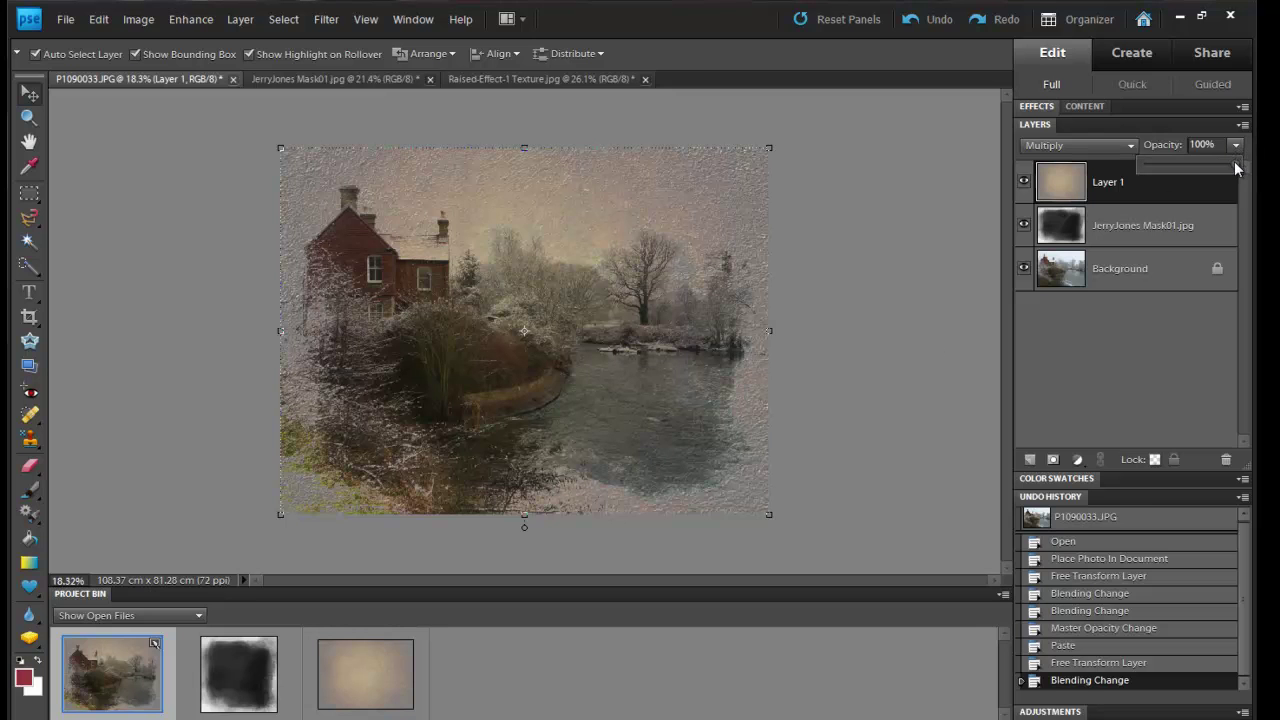
left_click_drag(1236, 165, 1222, 165)
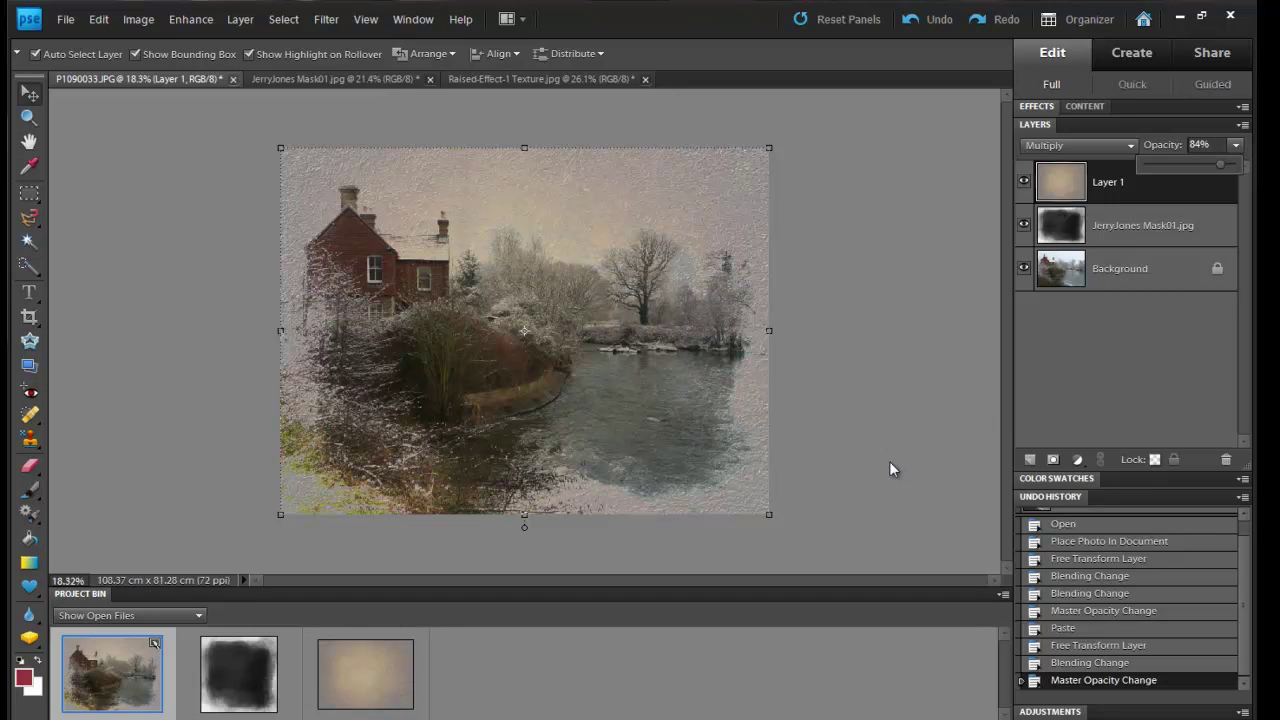
left_click(1119, 195)
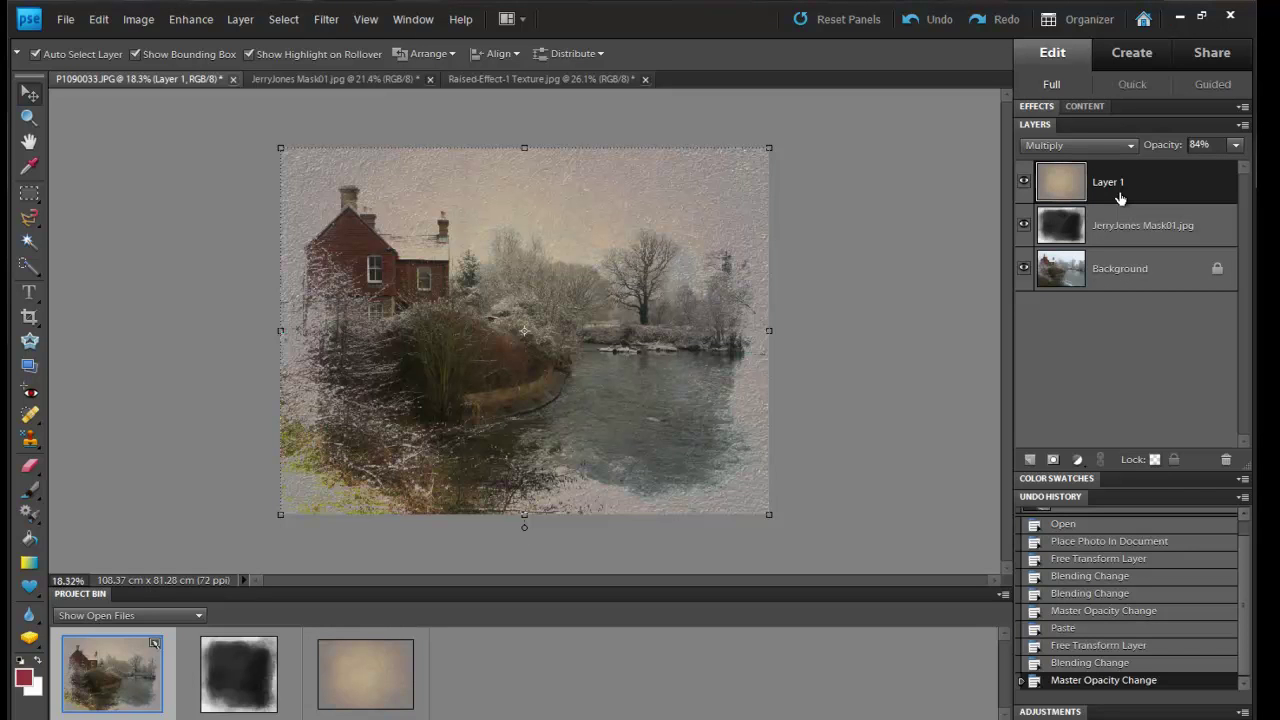
left_click(1134, 229)
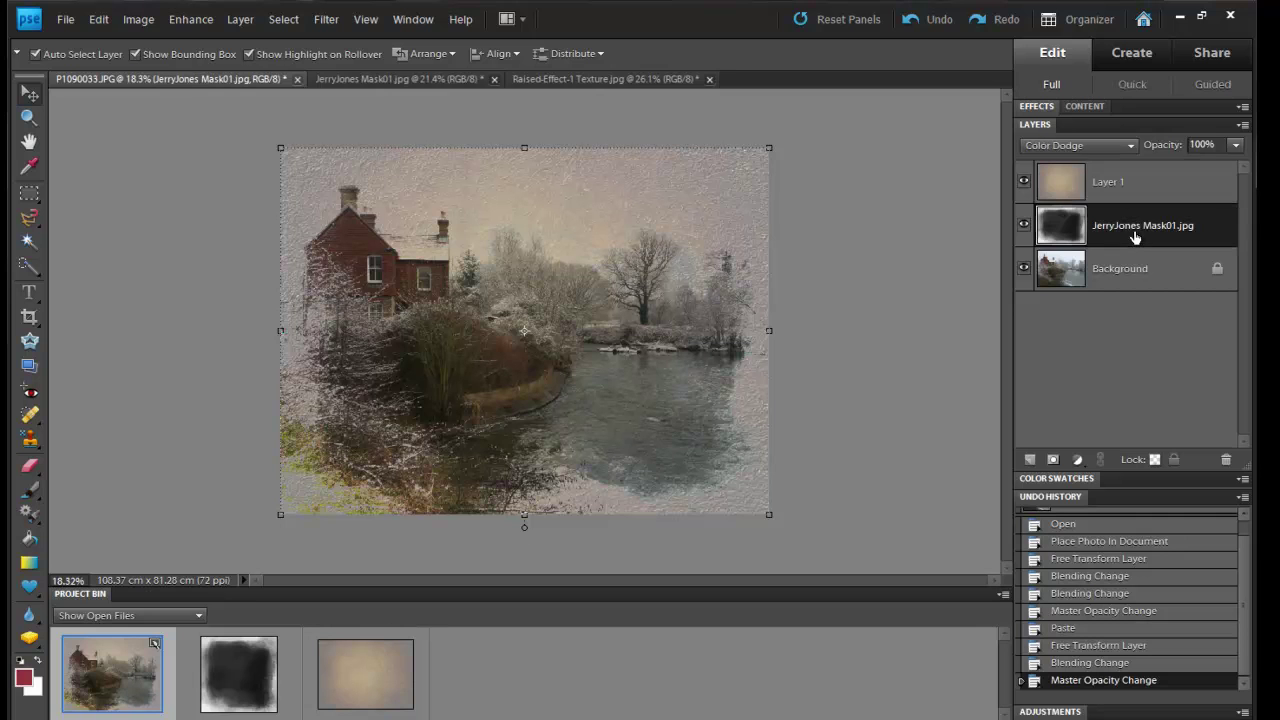
left_click(1024, 229)
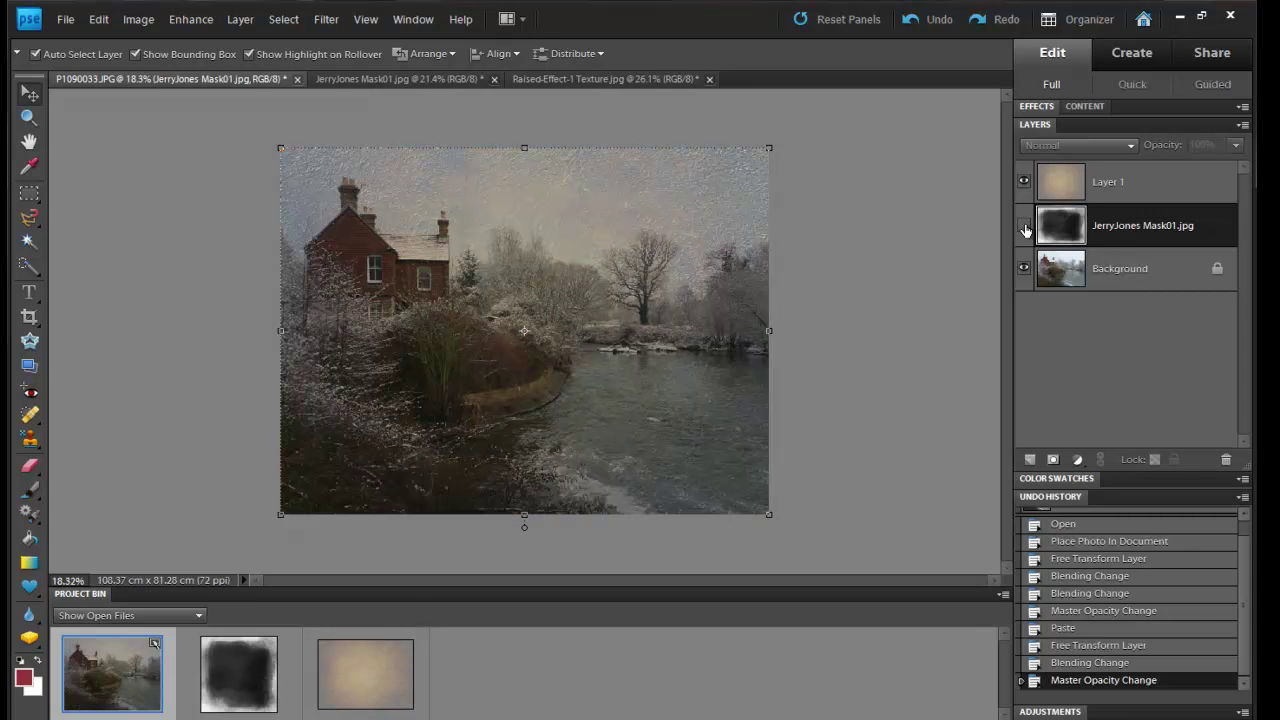
left_click(1164, 187)
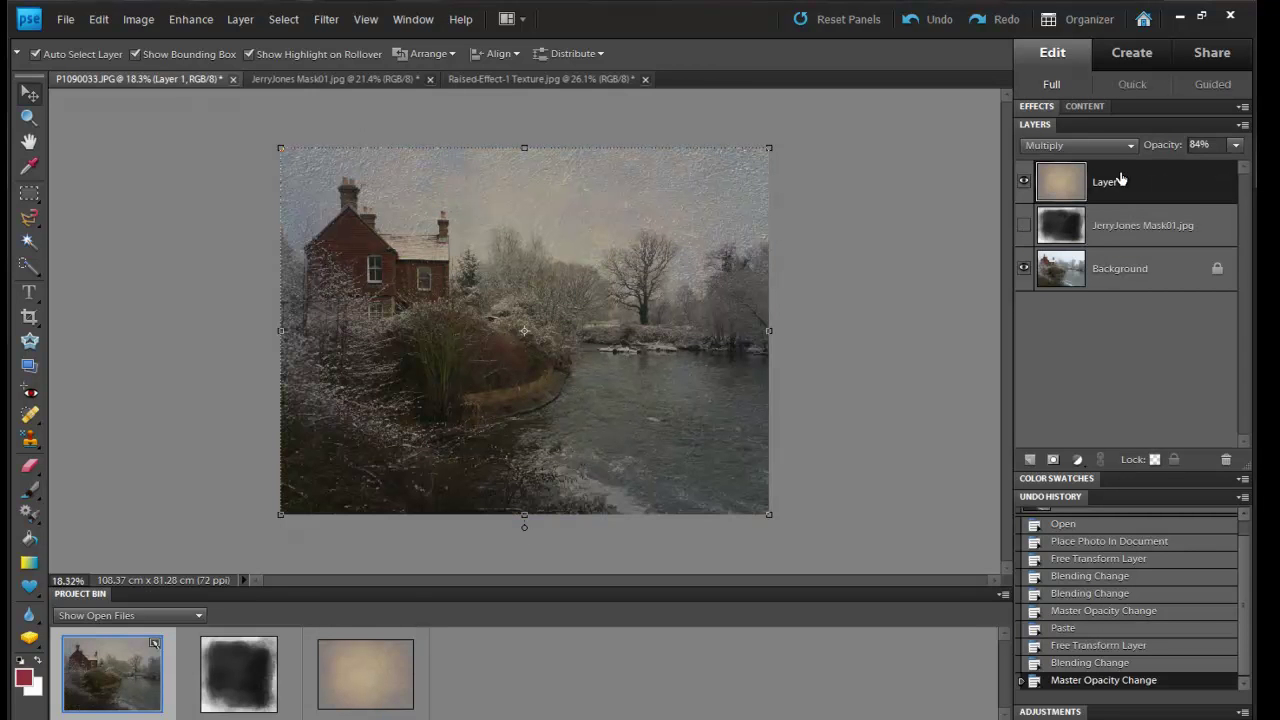
- Return Layer 1 to Normal blending at 100% opacity
left_click(1129, 145)
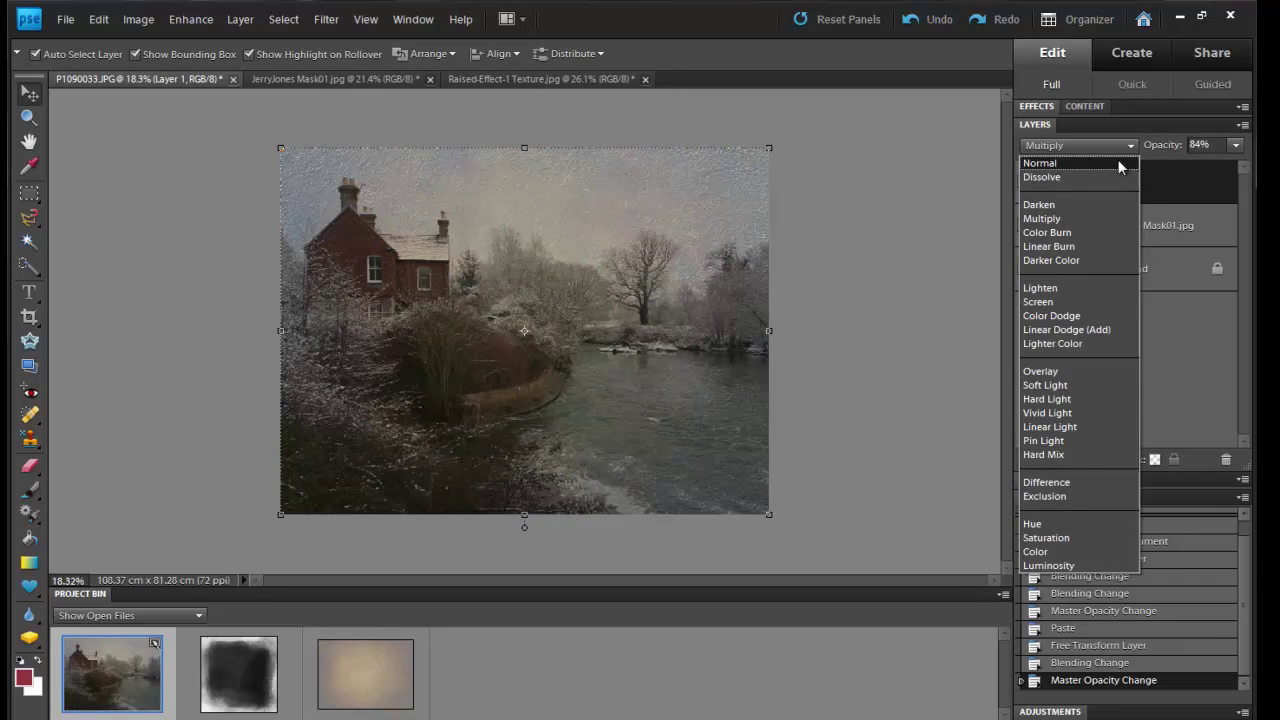
left_click(1118, 159)
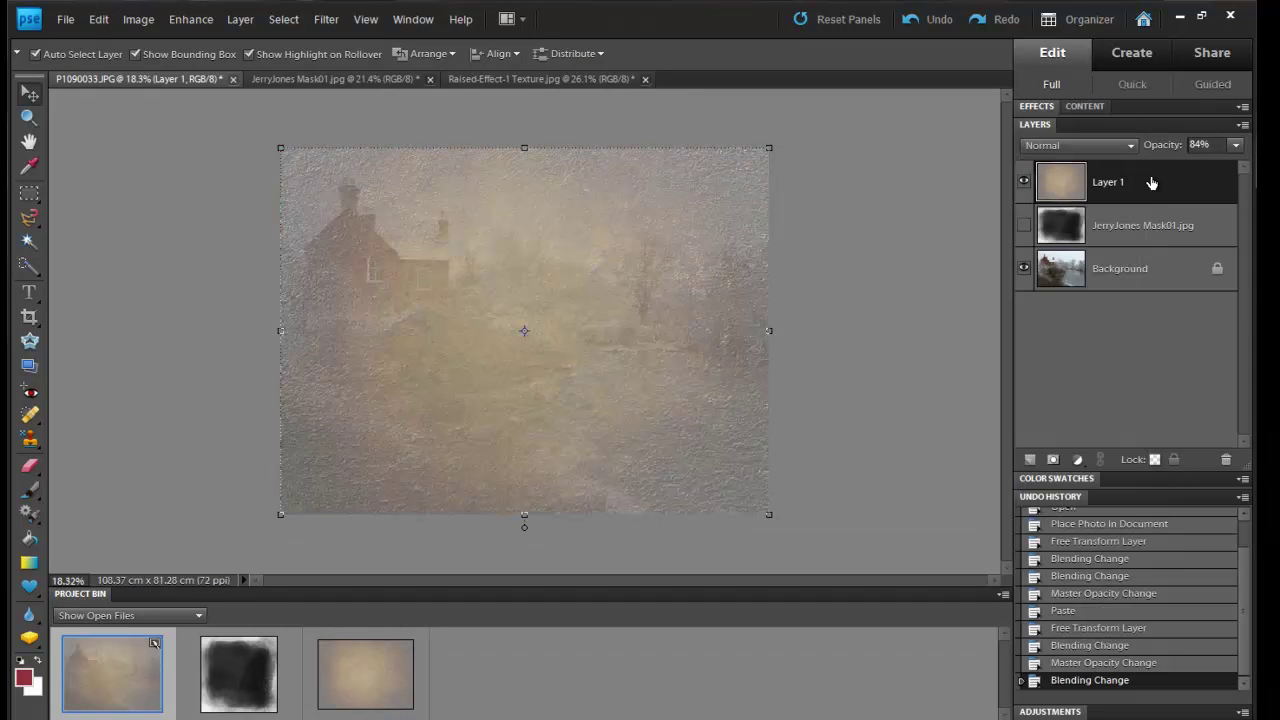
left_click(1236, 145)
left_click_drag(1228, 166, 1250, 170)
left_click(1150, 190)
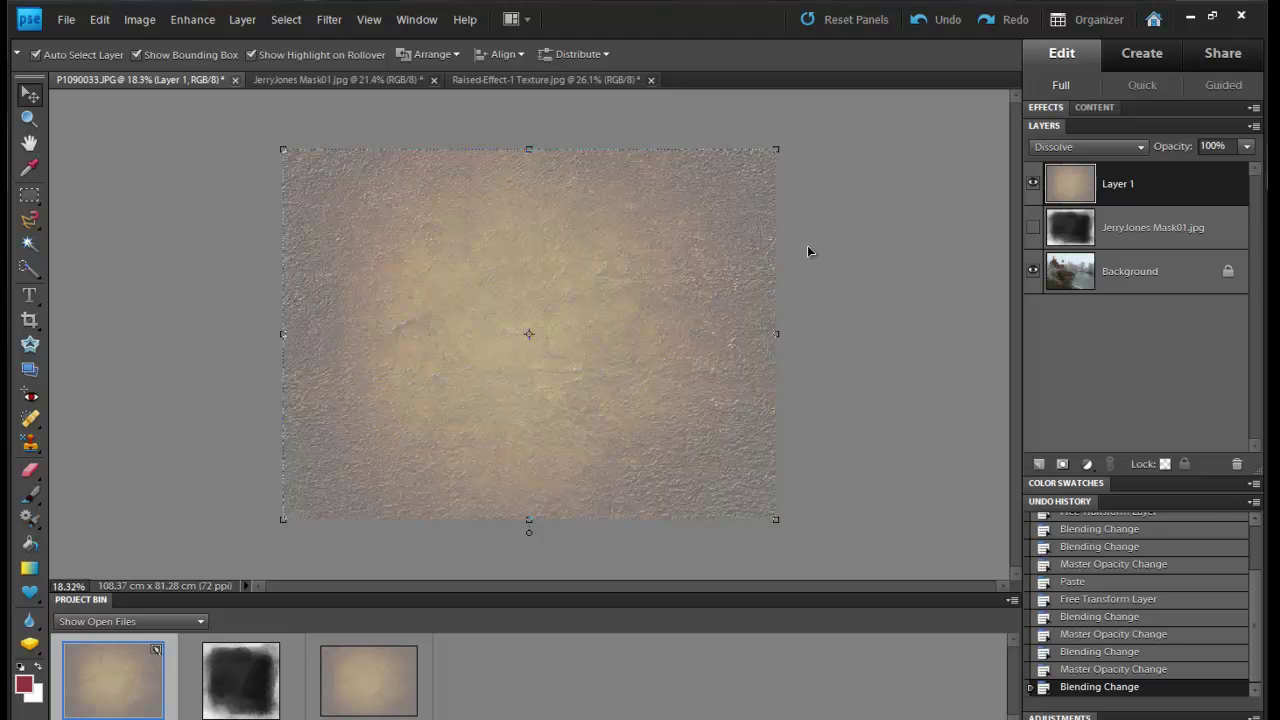
- Cycle Layer 1 through the darkening blend modes with Shift+Plus, from Darken onward
key("shift+plus")
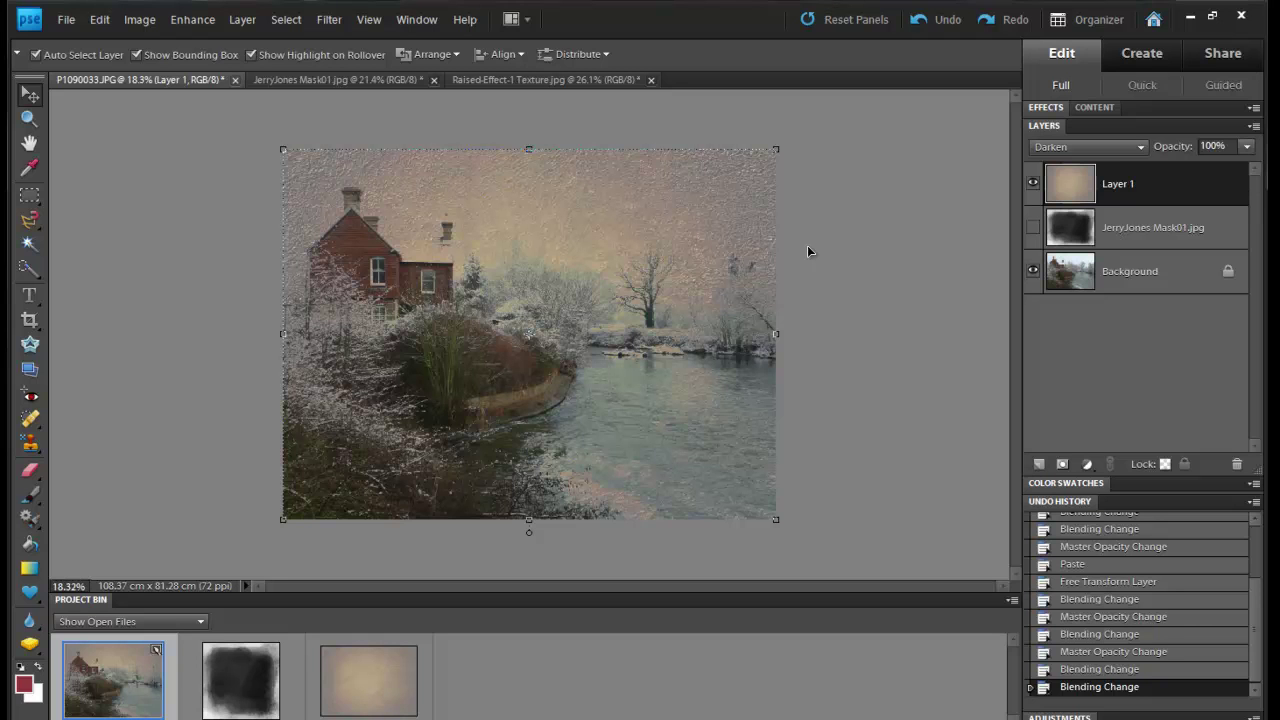
key("shift+plus")
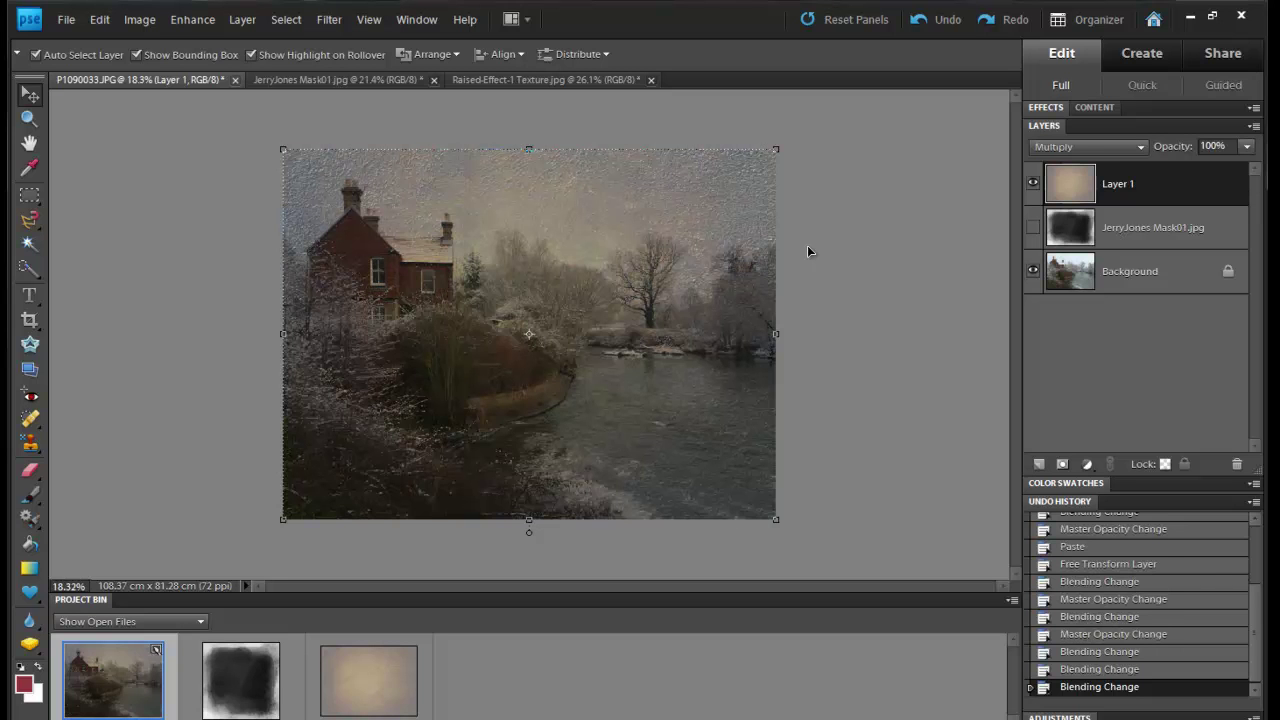
key("shift+plus")
key("shift+plus")
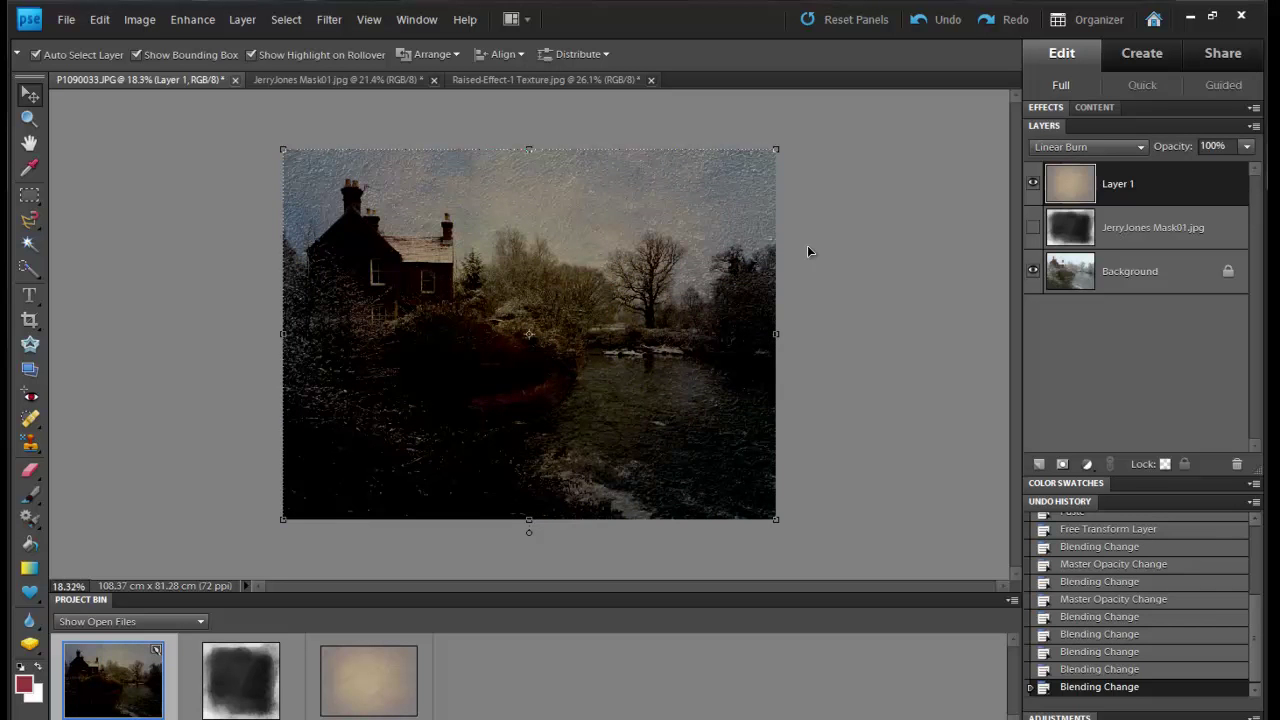
key("shift+plus")
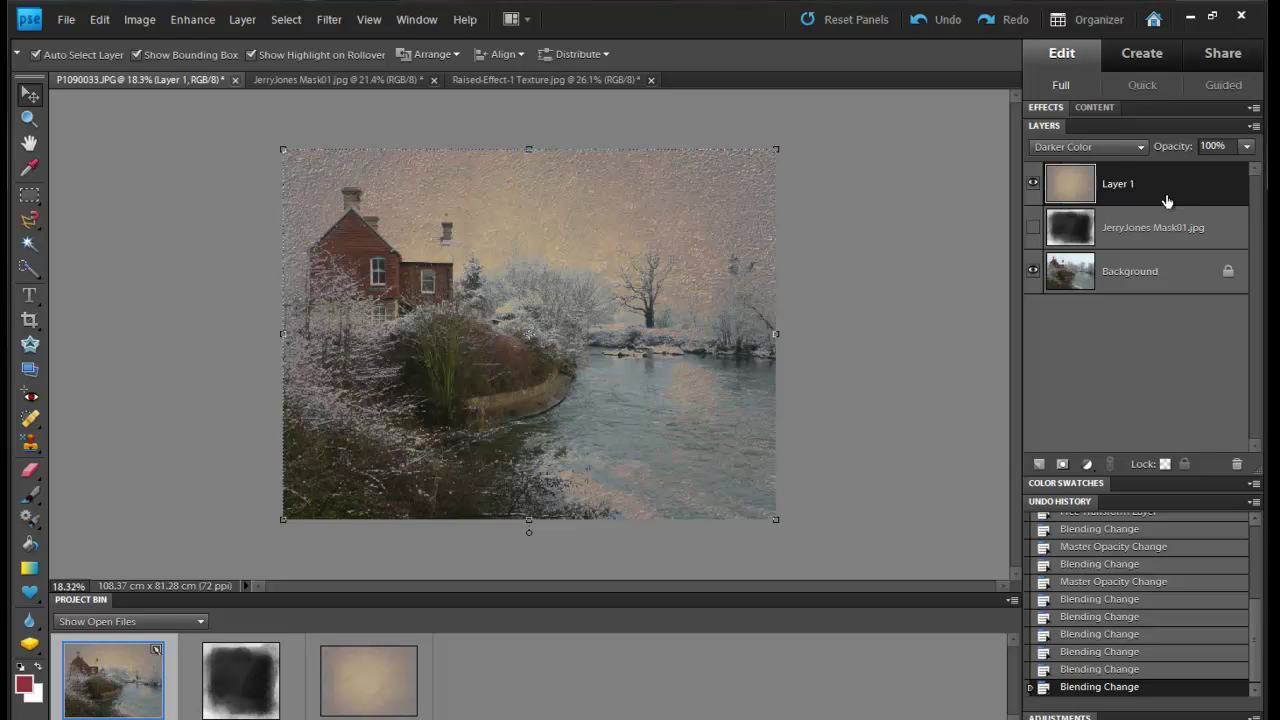
- Test the texture at about 70% opacity, then undo back to full opacity
left_click(1247, 146)
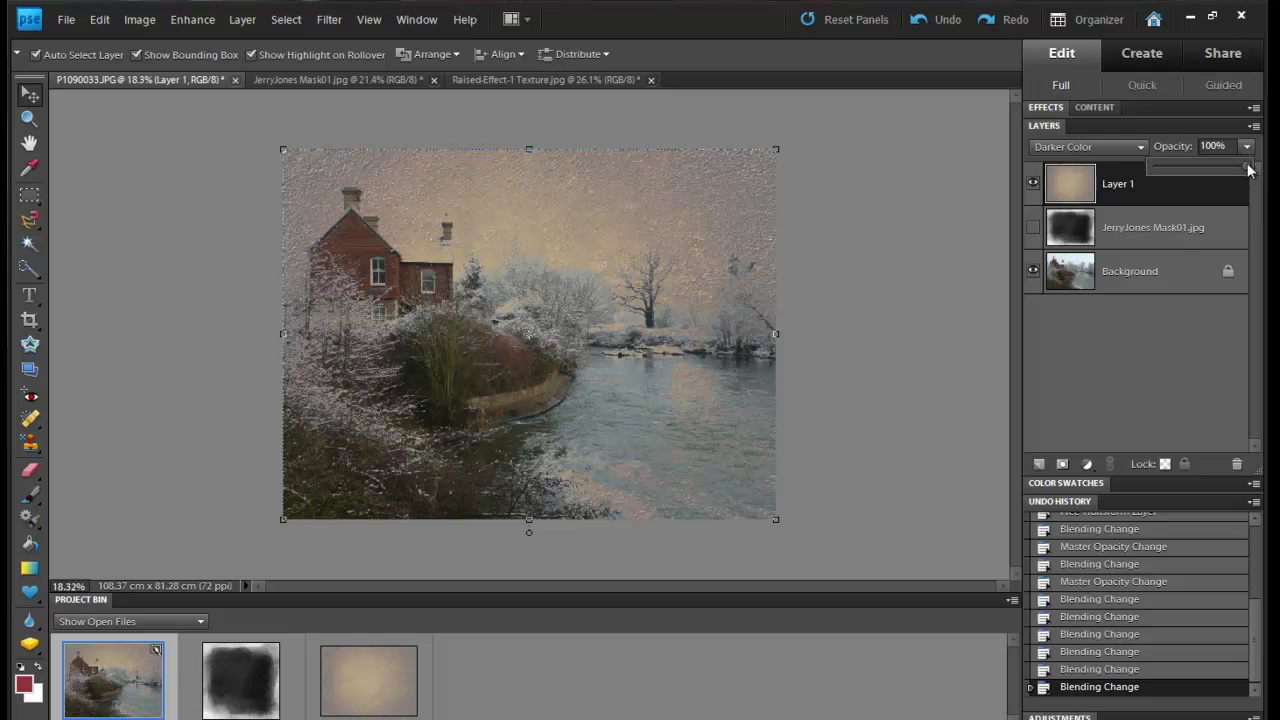
left_click_drag(1247, 166, 1220, 172)
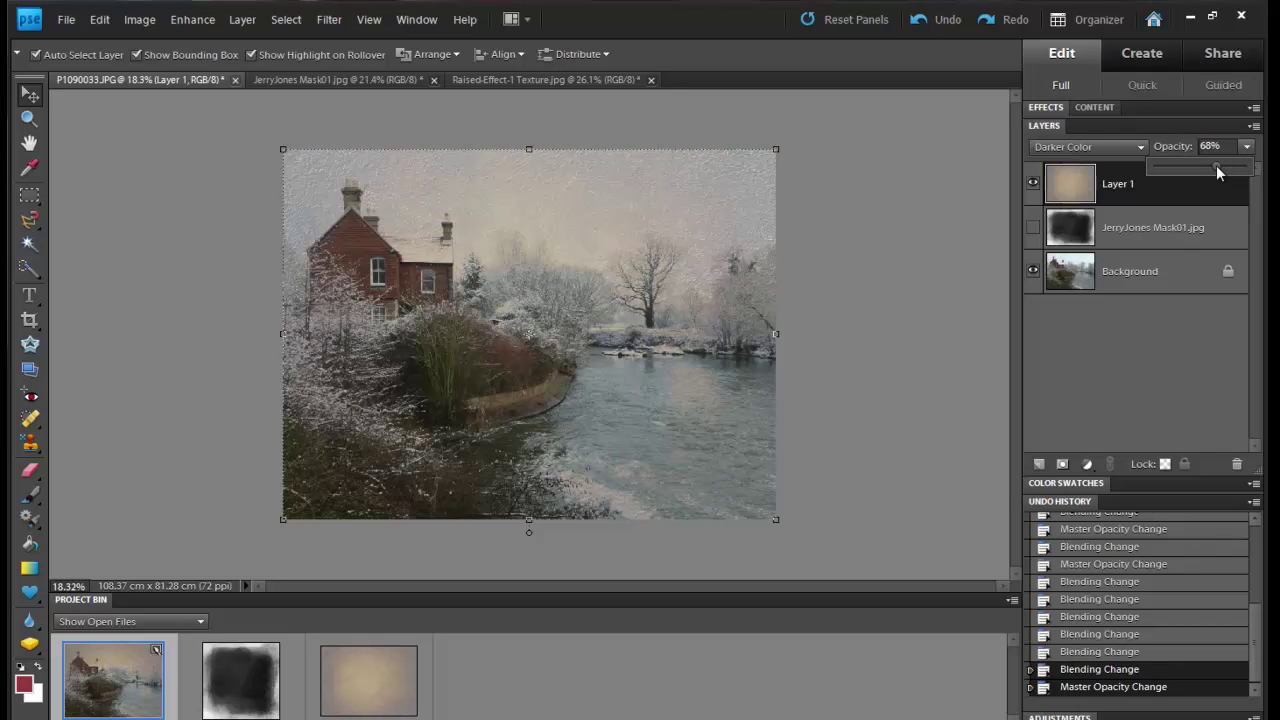
key("ctrl+z")
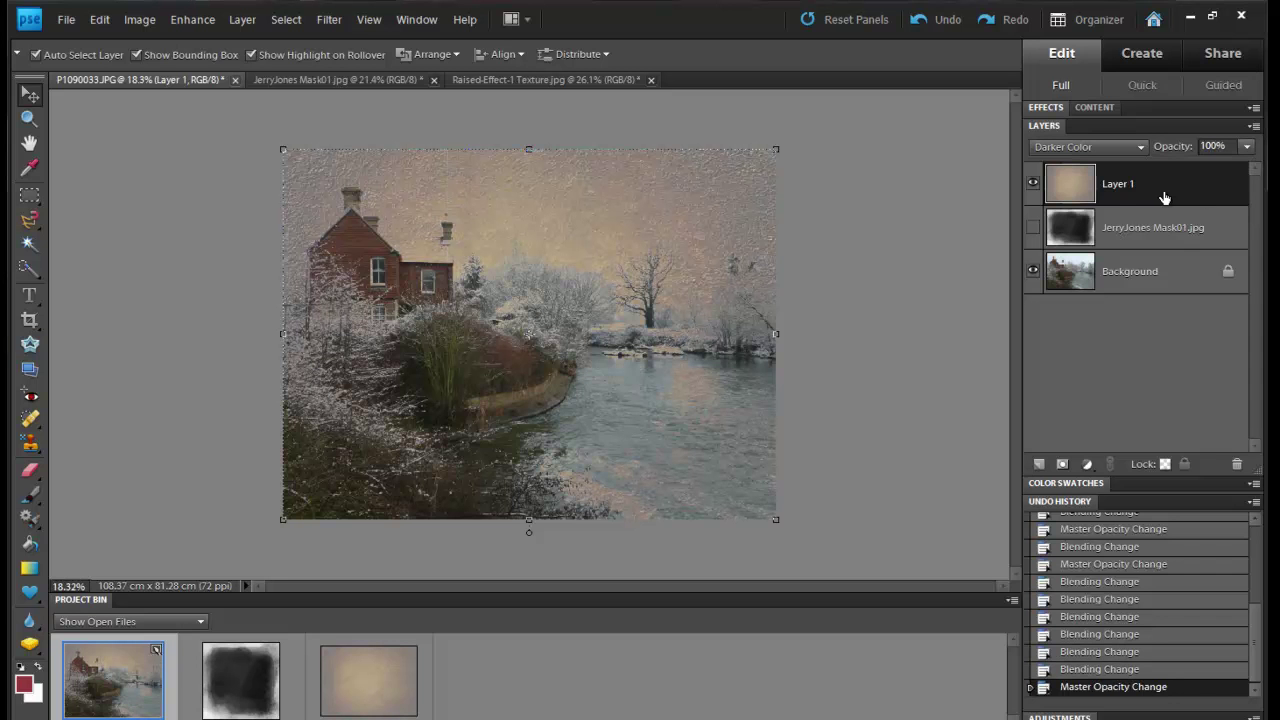
- Cycle the paper texture's blend mode from Lighten through the Dodge, Light and Hard Mix modes to Color
key("shift+plus")
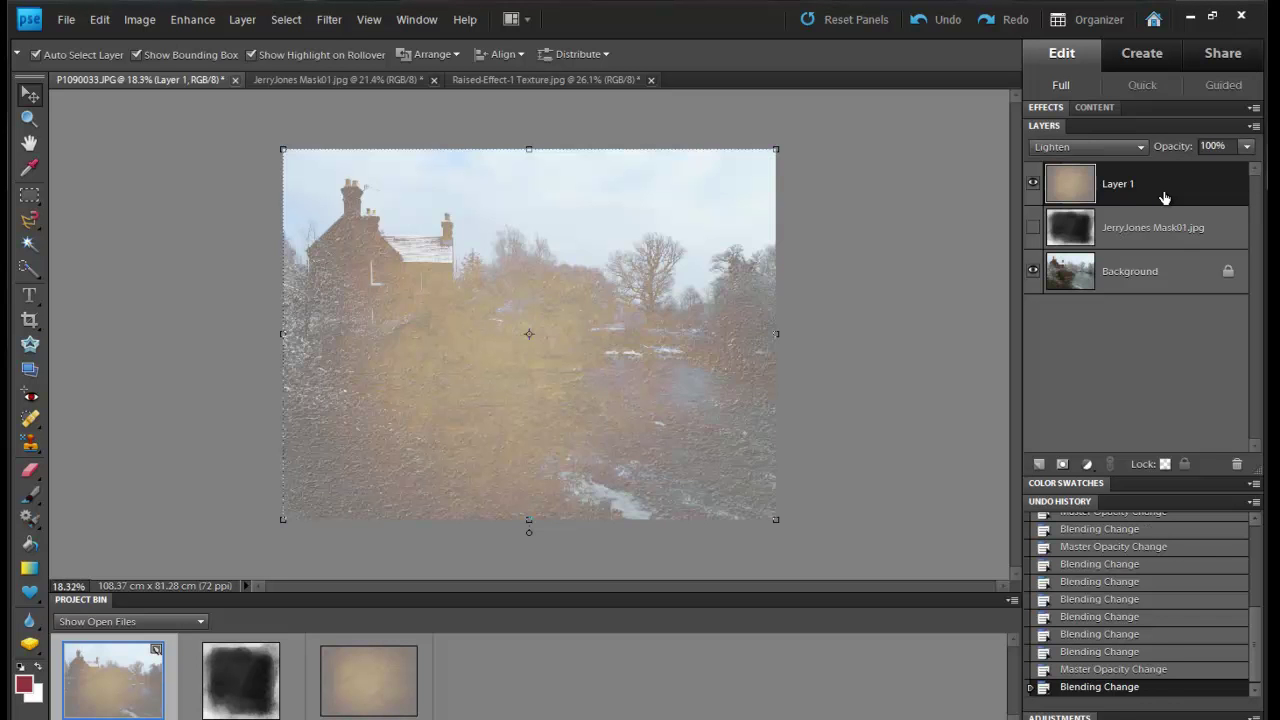
key("shift+plus")
key("shift+plus")
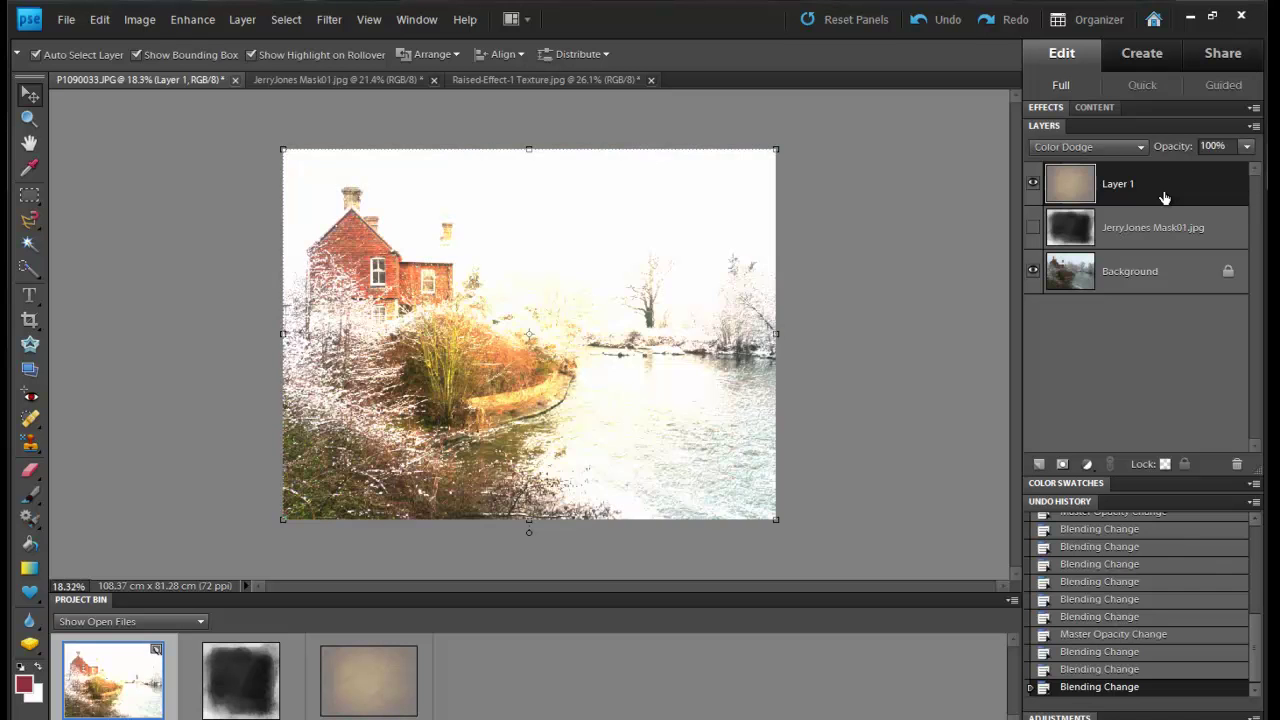
key("shift+plus")
key("shift+plus")
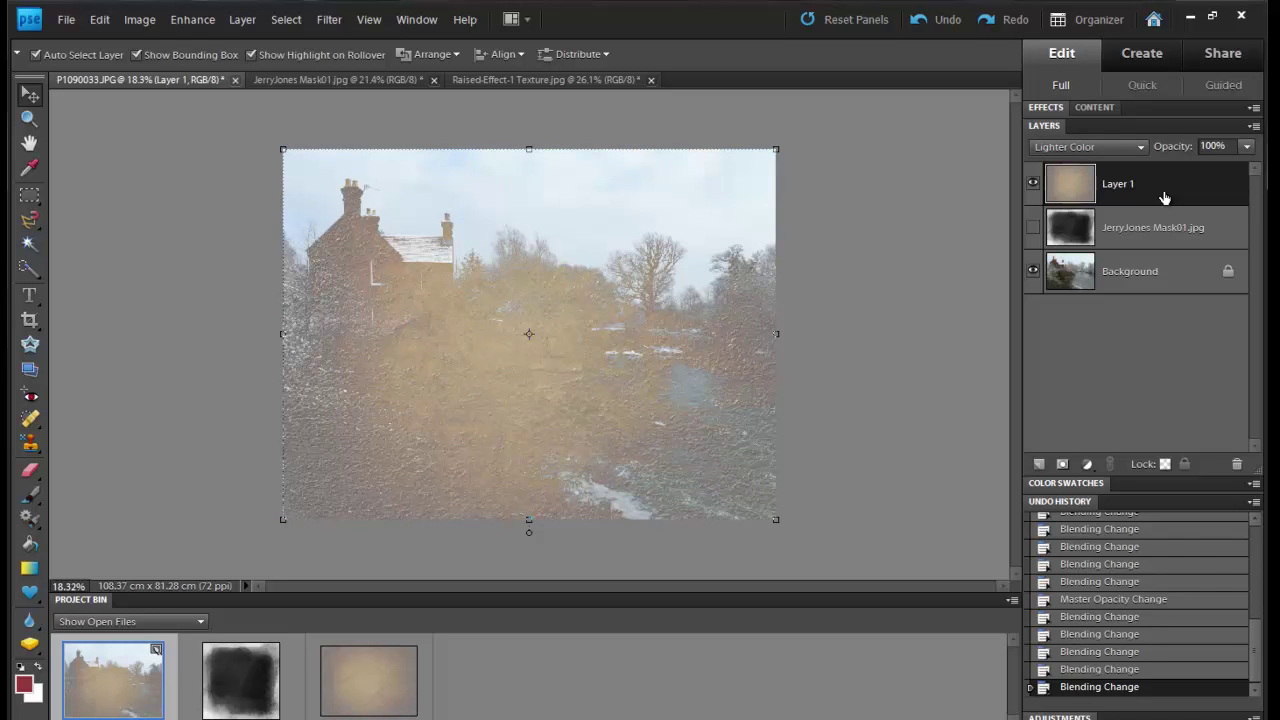
key("shift+plus")
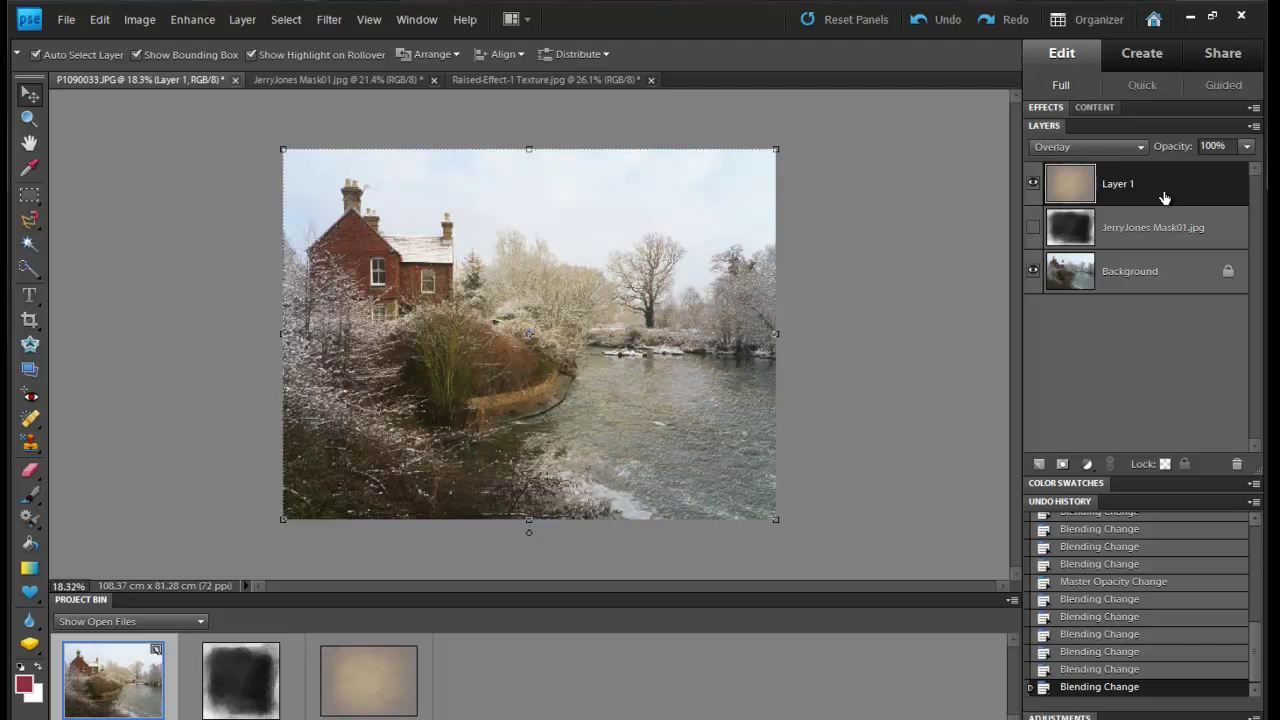
key("shift+plus")
key("shift+plus")
key("shift+plus")
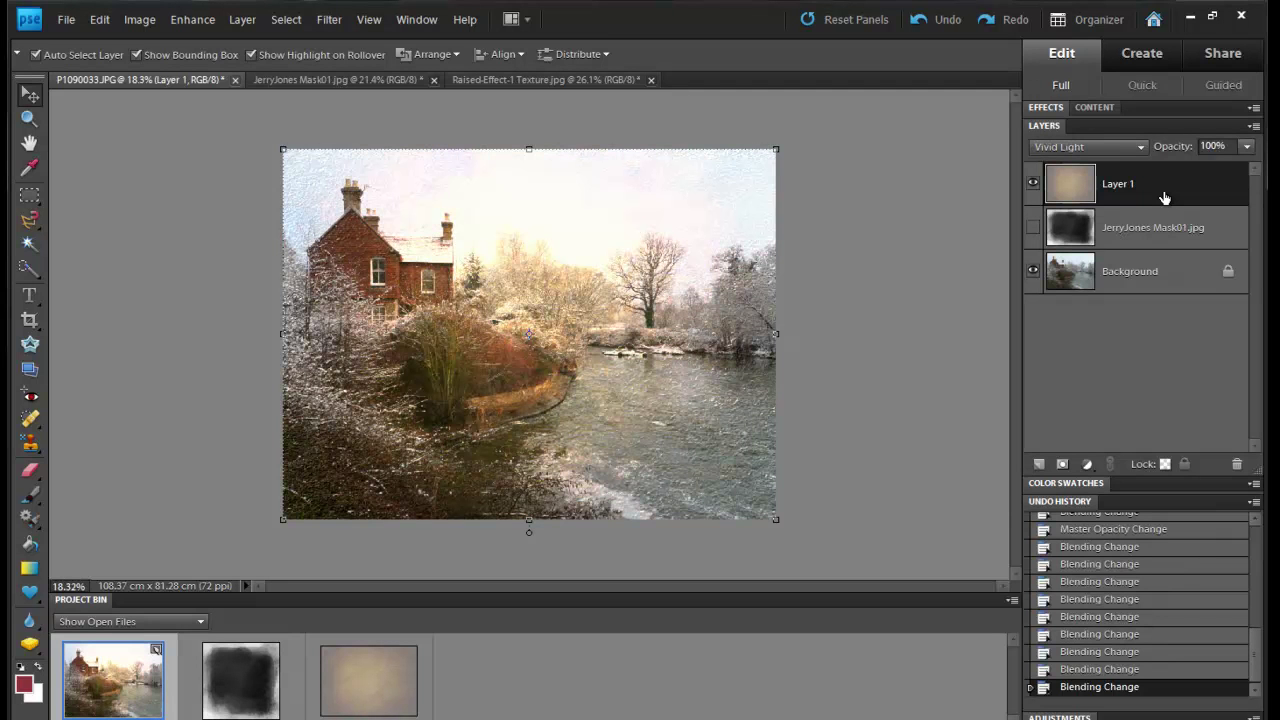
key("shift+plus")
key("shift+plus")
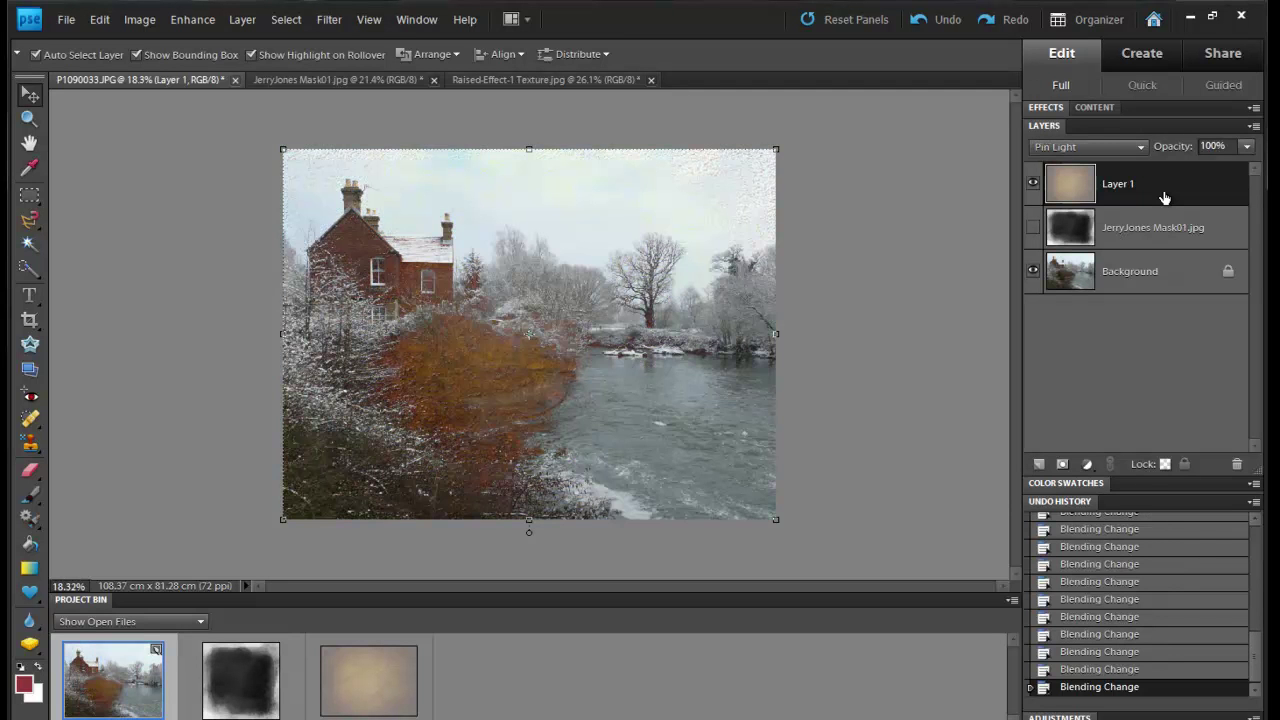
key("shift+plus")
key("shift+plus")
key("shift+plus")
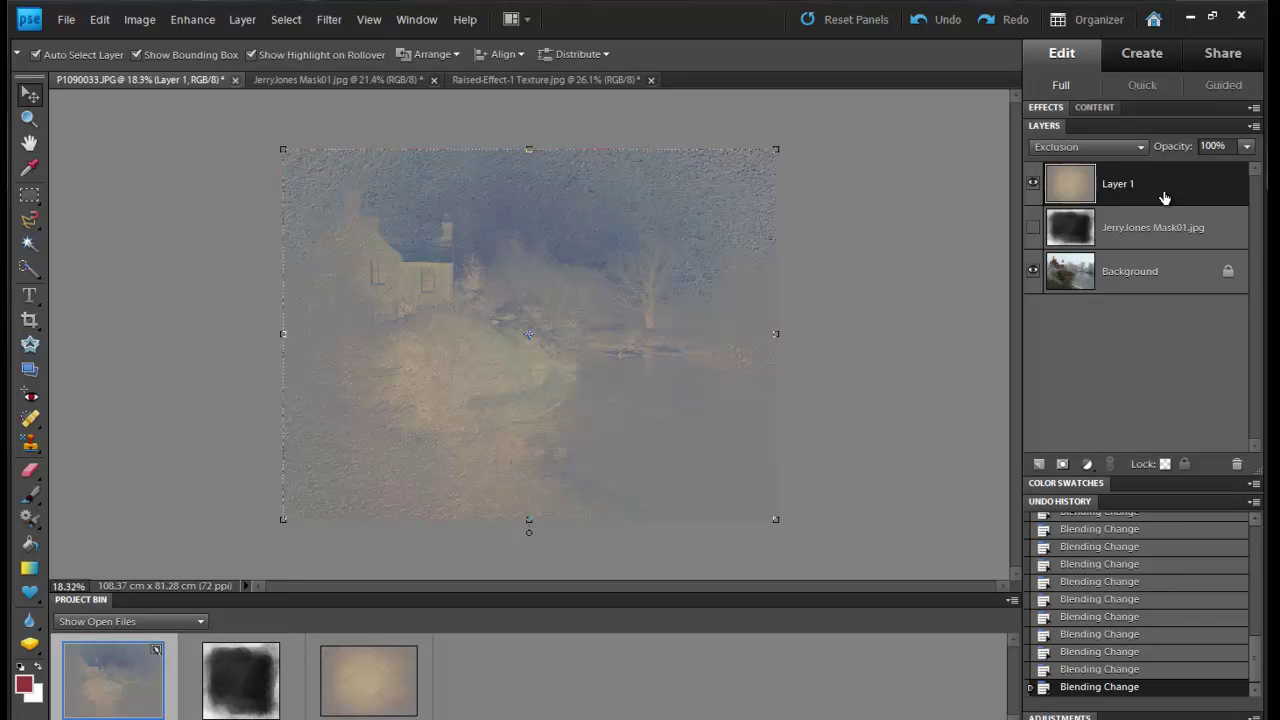
key("shift+plus")
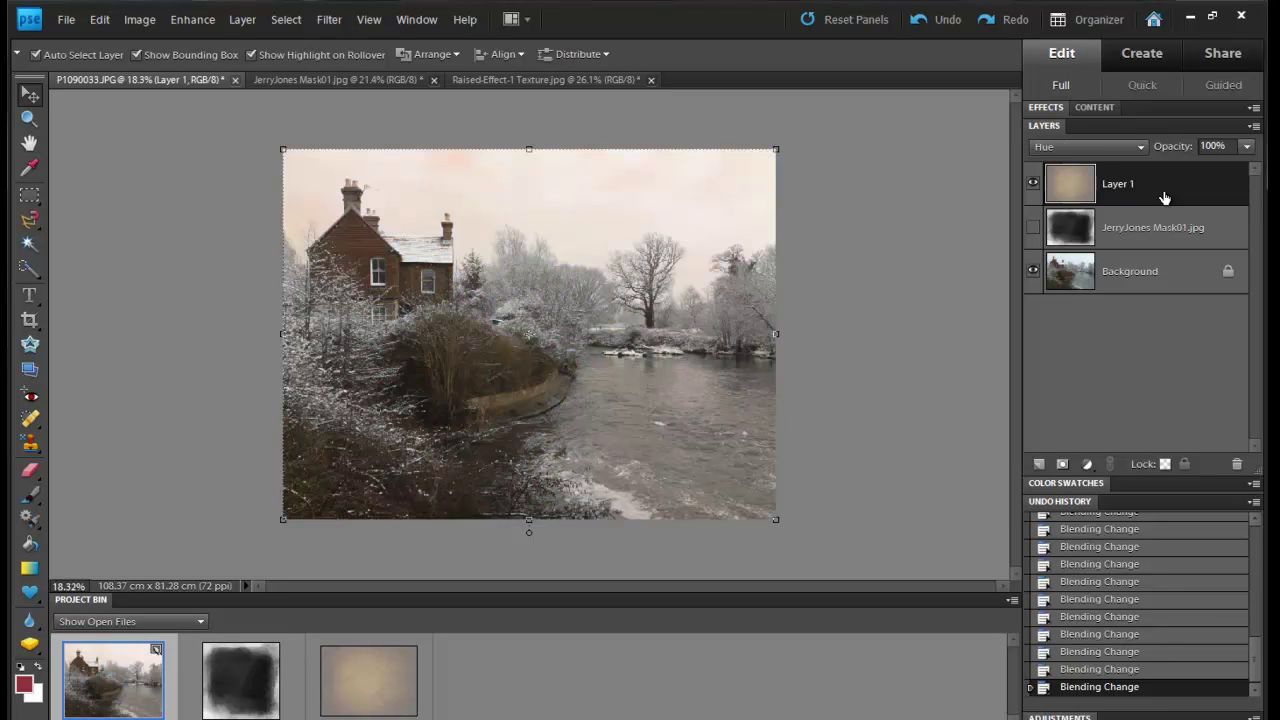
key("shift+plus")
key("shift+plus")
key("shift+plus")
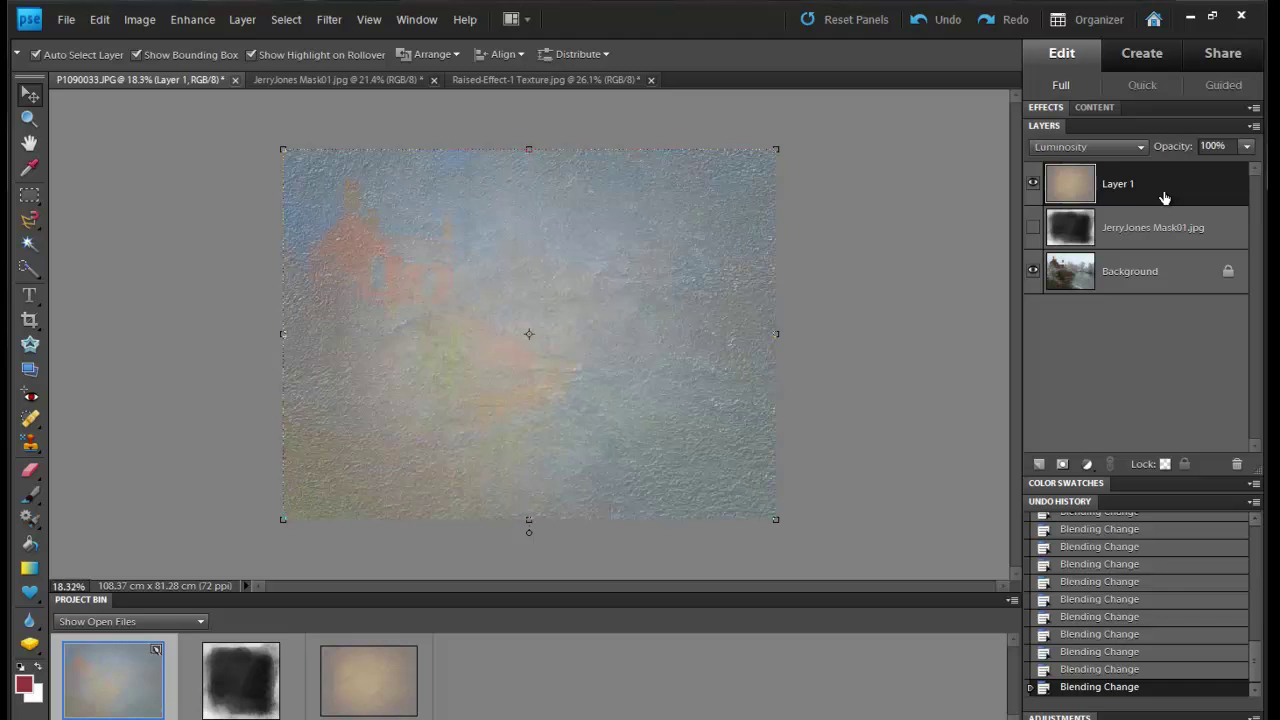
key("shift+plus")
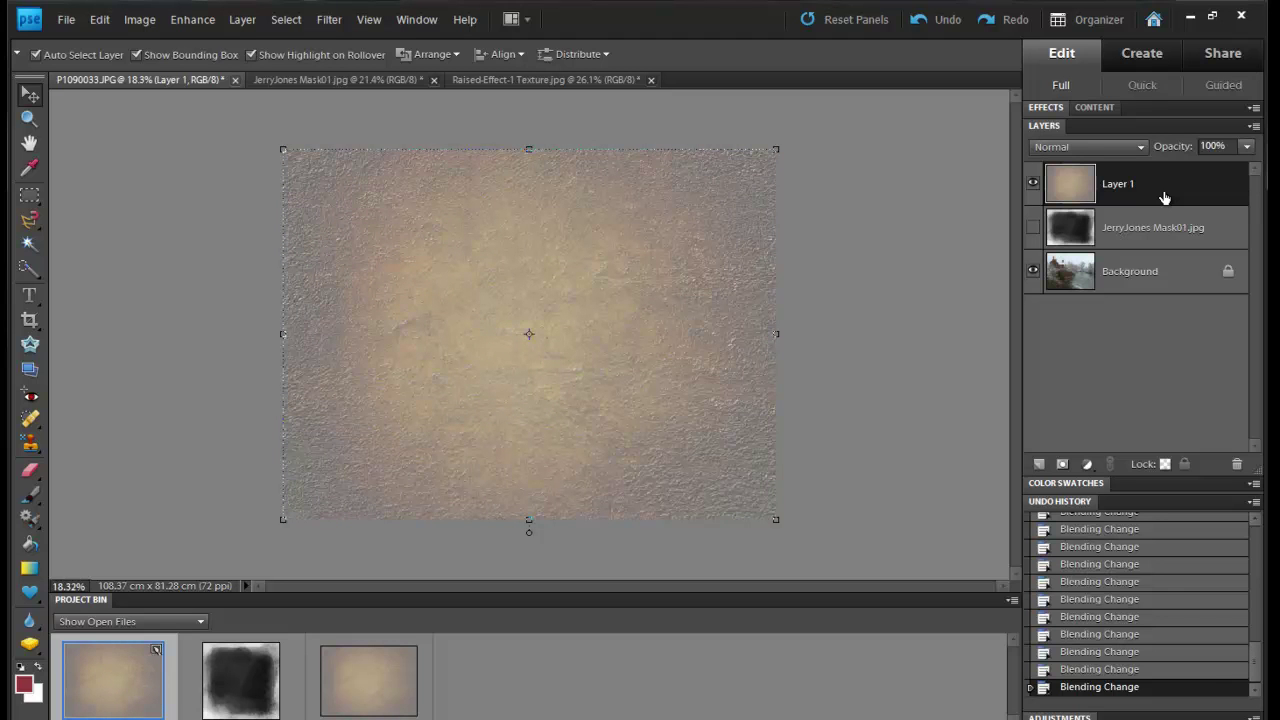